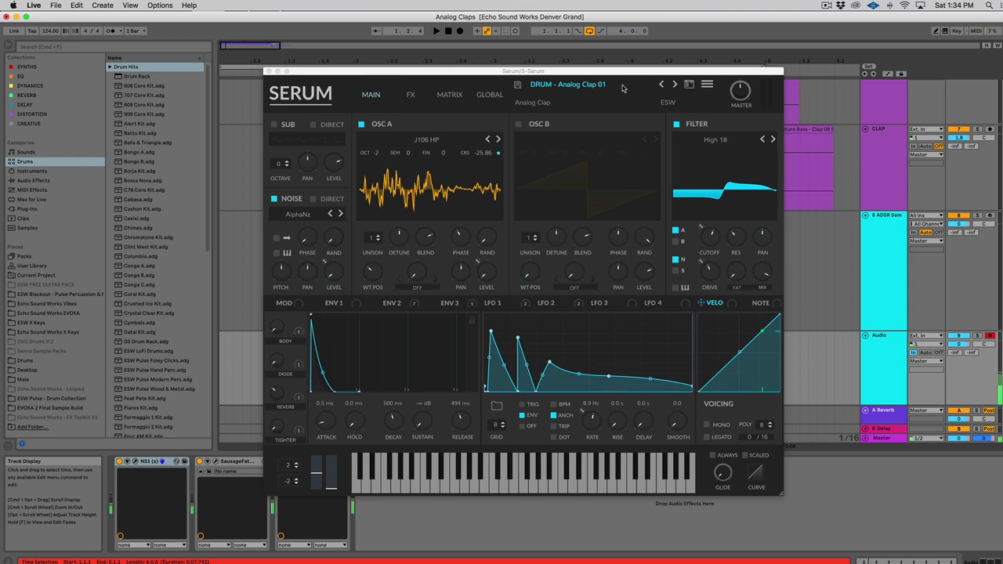
Step: Load the DRUM - Analog Clap 01 preset from the Echo Sound Works Claps folder
click(622, 88)
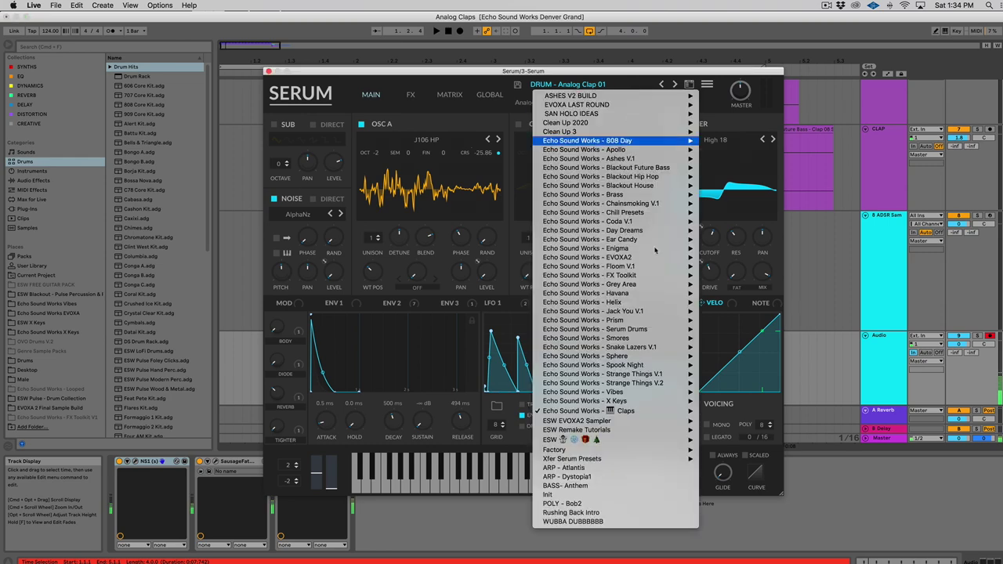
mouse_move(654, 412)
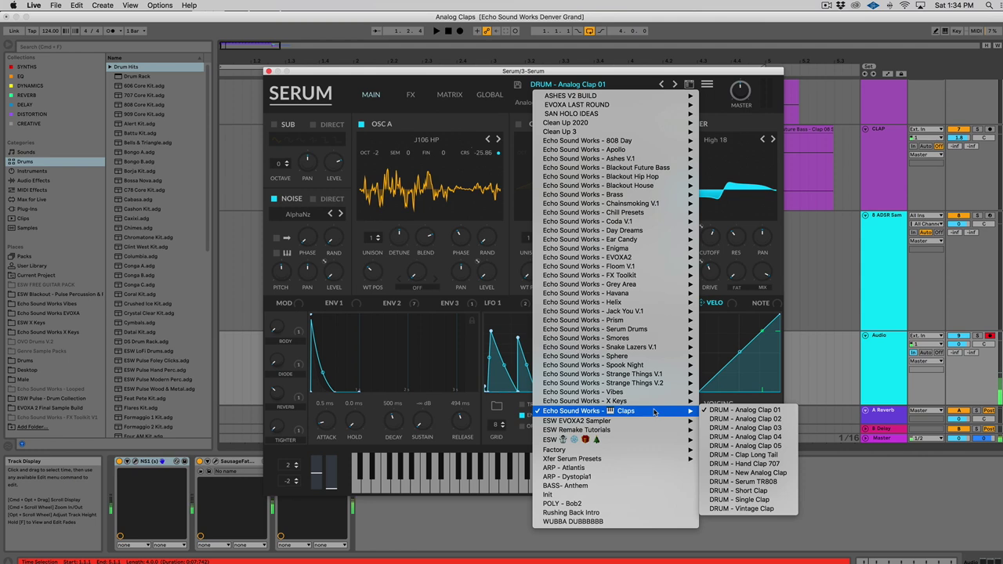
click(771, 410)
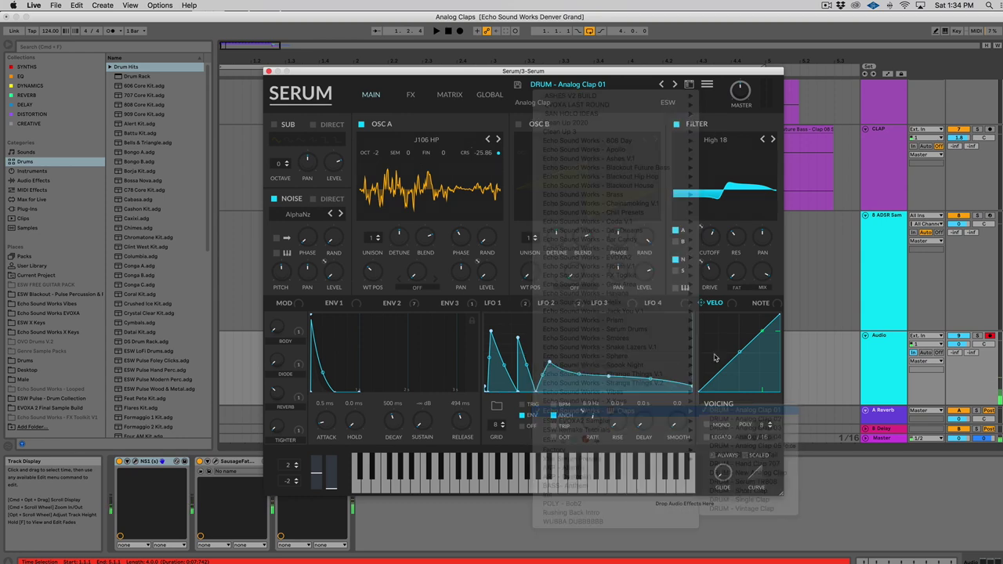
Step: Start playback and select the 3 Serum track
scroll(965, 86, up, 10)
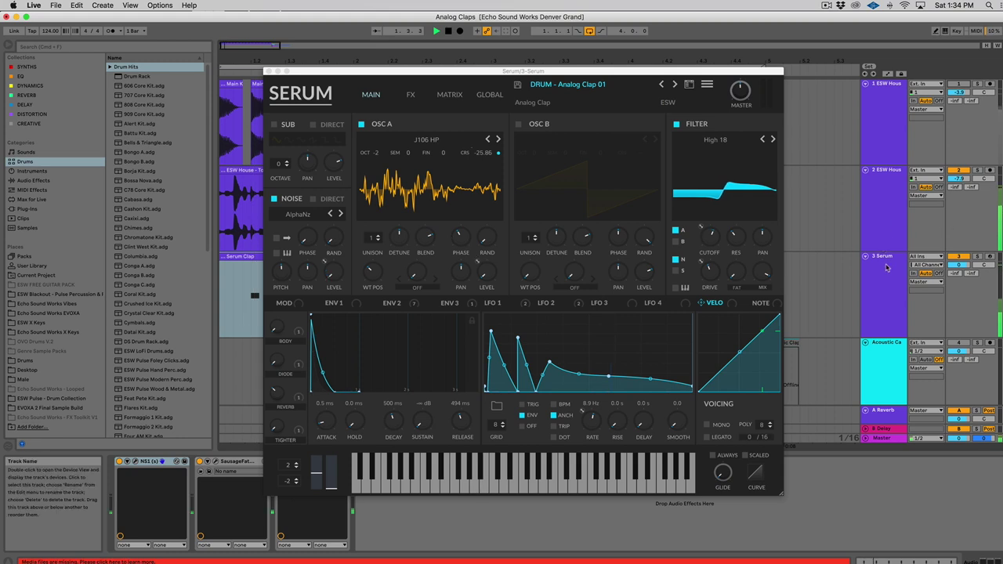
click(879, 225)
click(889, 282)
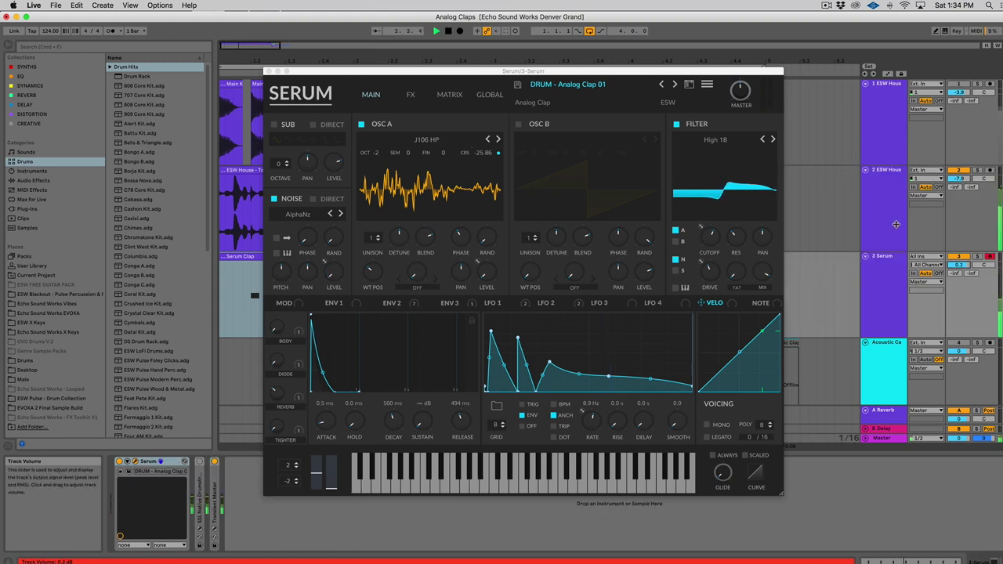
Step: Audition the clap presets one after another during playback, from Analog Clap 02 through to those after Short Clap
click(675, 84)
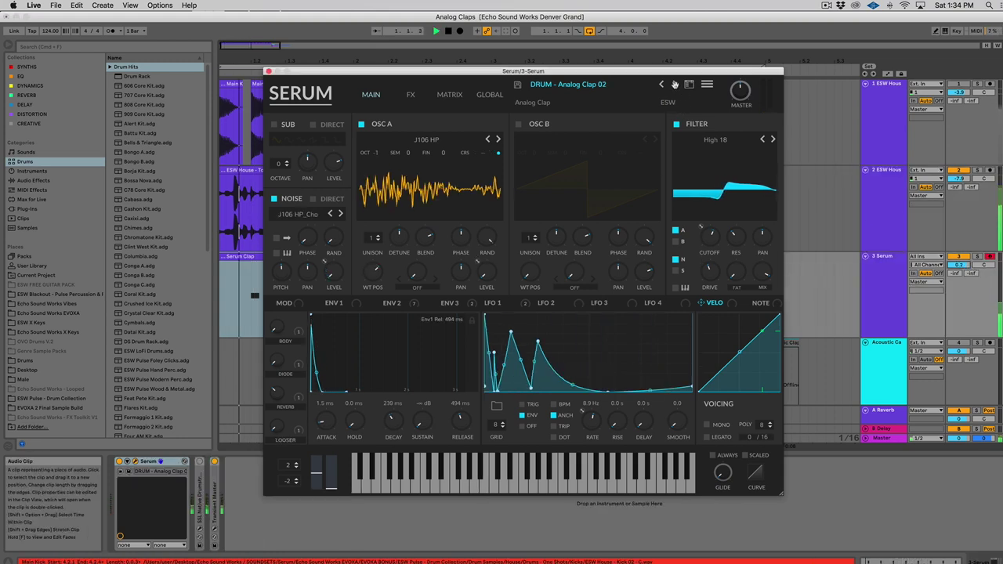
click(675, 84)
click(675, 84)
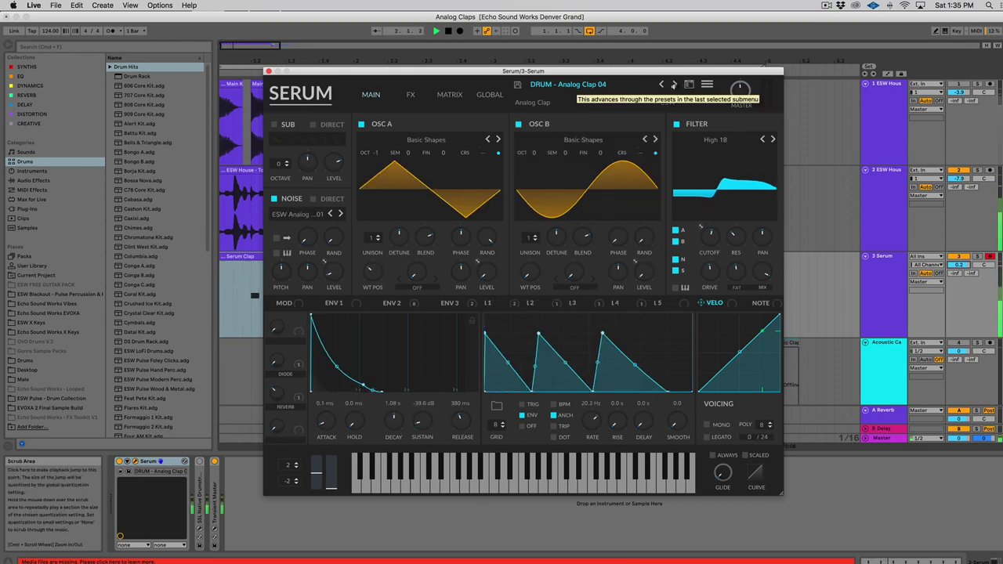
click(675, 84)
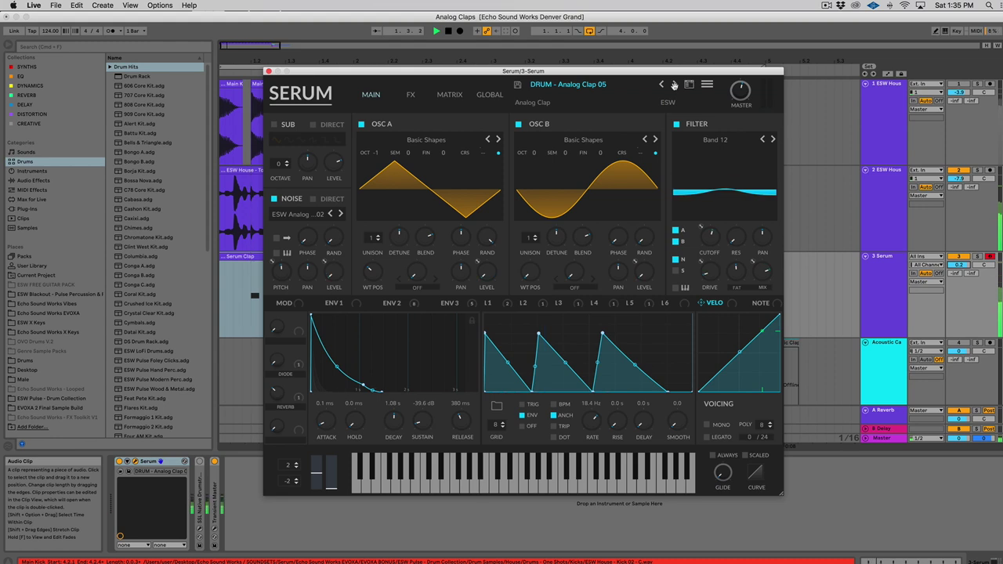
click(674, 84)
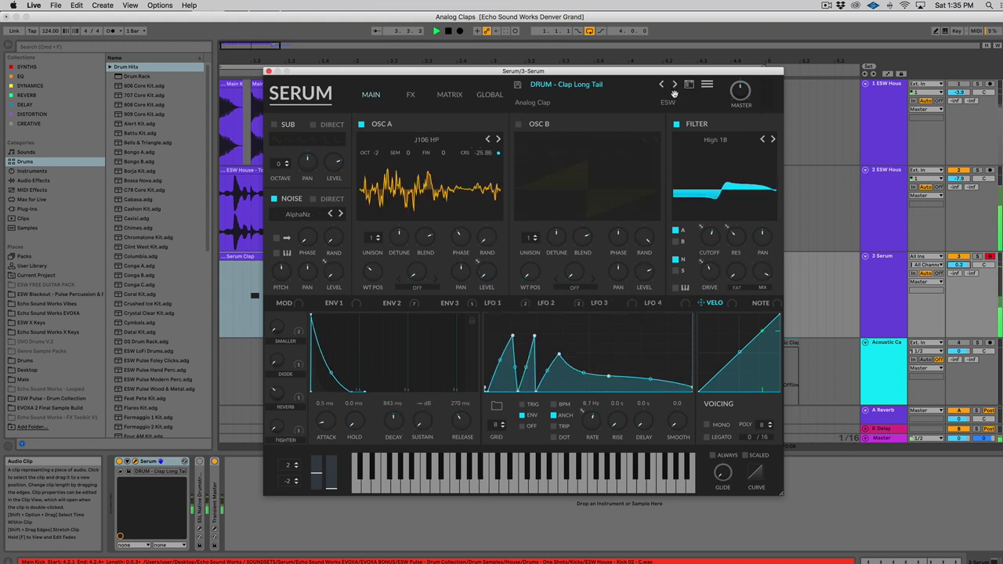
click(675, 83)
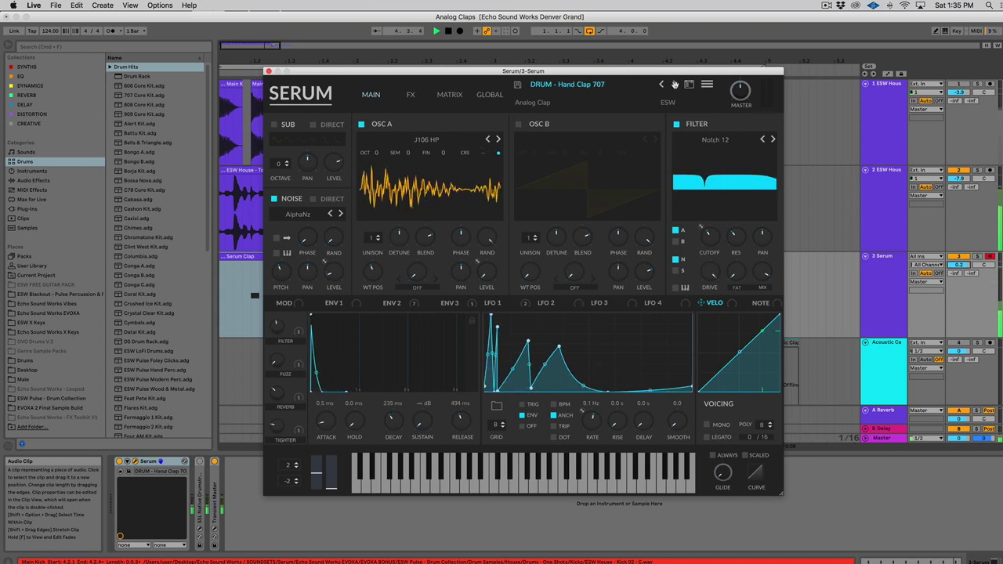
click(675, 84)
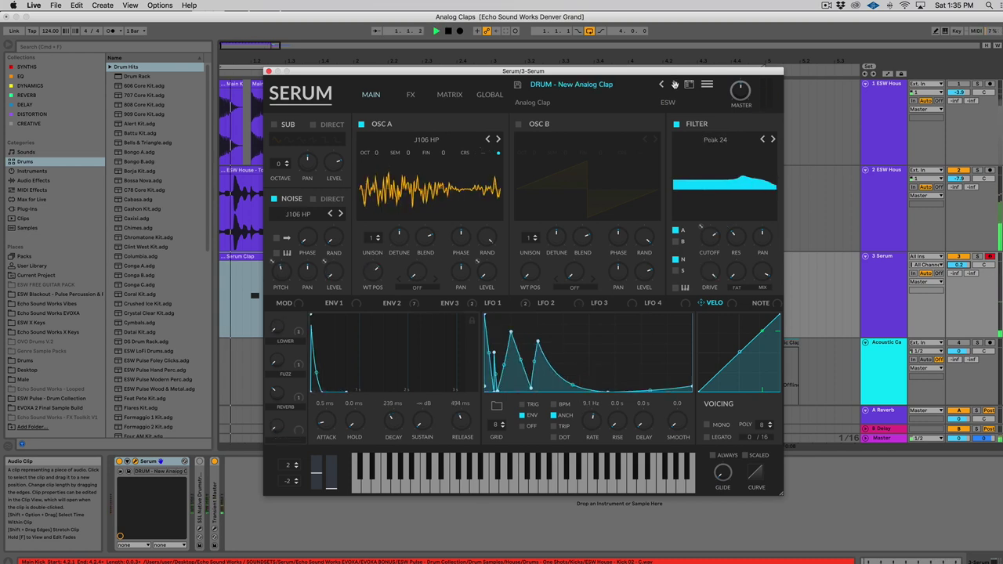
click(675, 84)
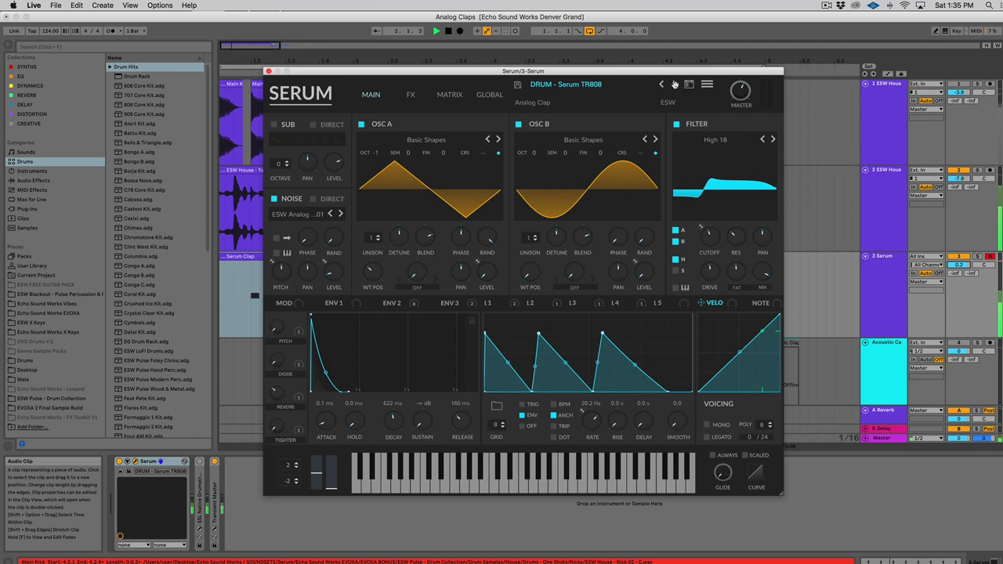
click(675, 84)
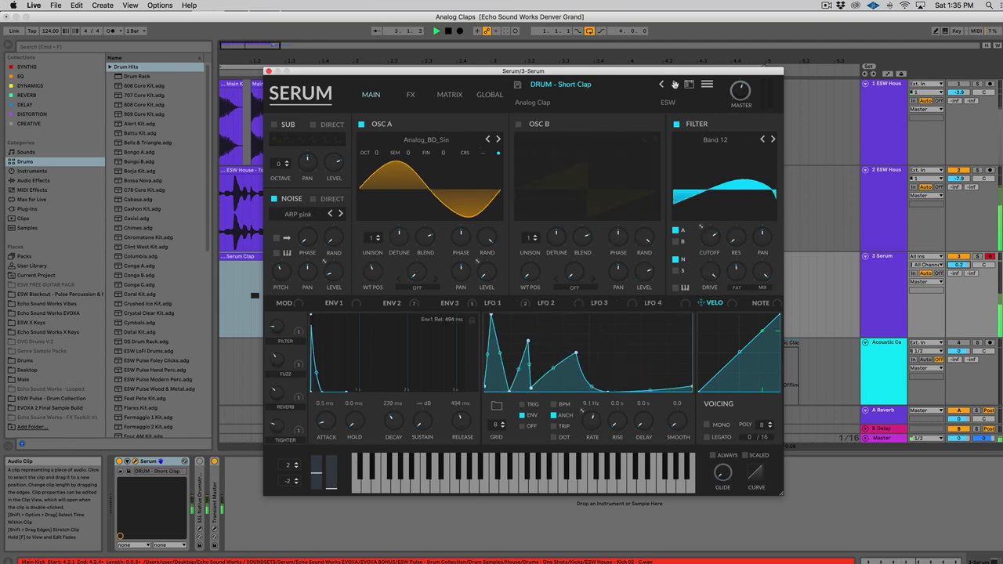
click(674, 84)
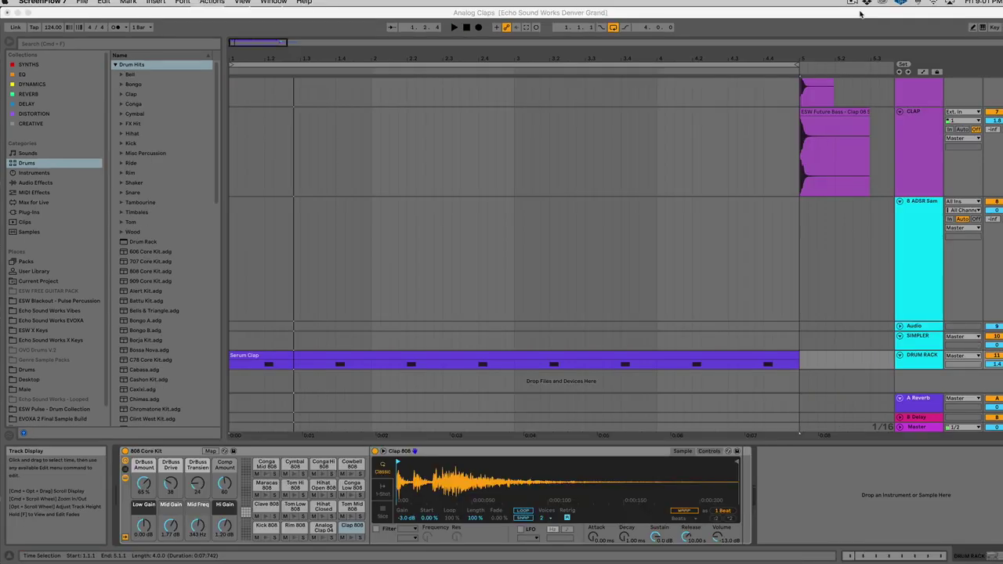
Step: On the DRUM RACK track, move the Clap 808 sample's start and end markers to isolate its separate transients and tail
click(925, 358)
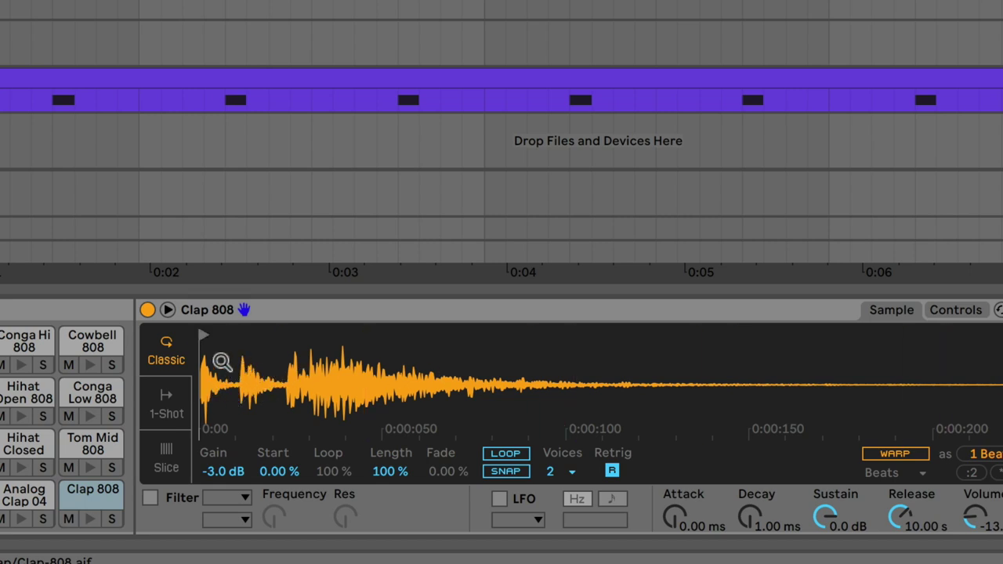
mouse_move(1000, 337)
mouse_down()
mouse_move(224, 337)
mouse_move(273, 339)
mouse_up()
drag(203, 337, 559, 338)
drag(242, 339, 302, 337)
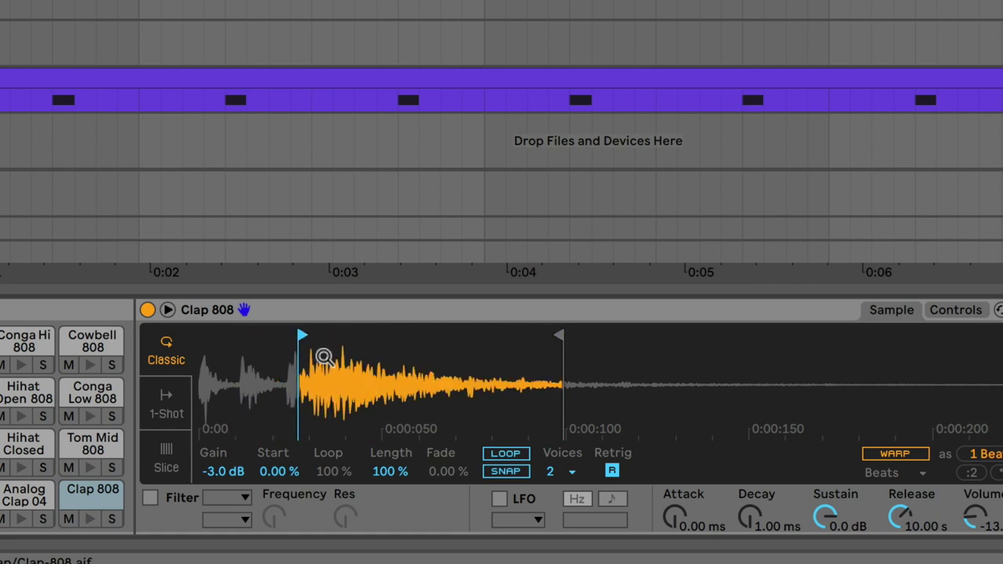
Step: Restore the full start-to-end range of the Clap 808 sample and select the Analog Clap 04 pad
drag(556, 339, 999, 337)
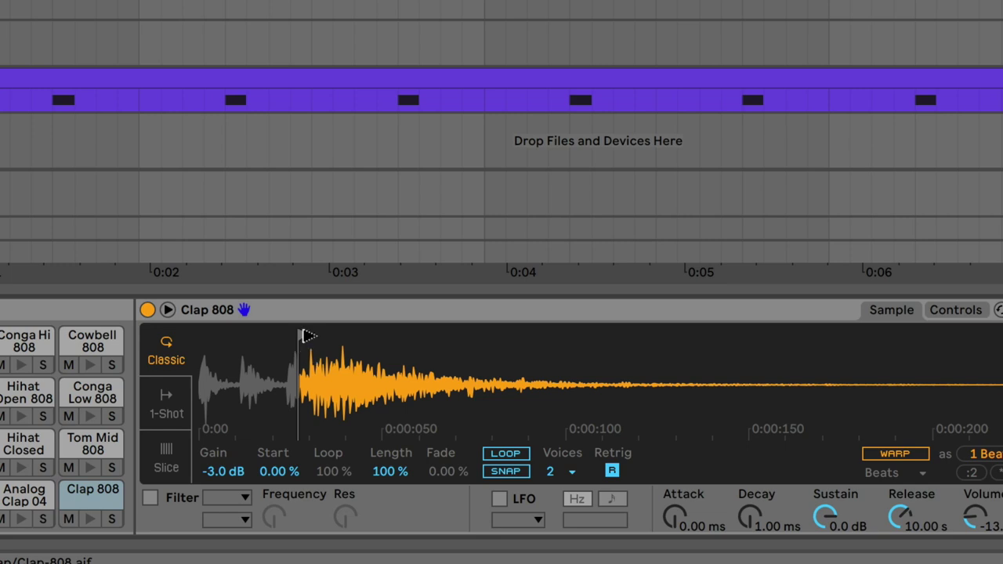
drag(299, 329, 168, 337)
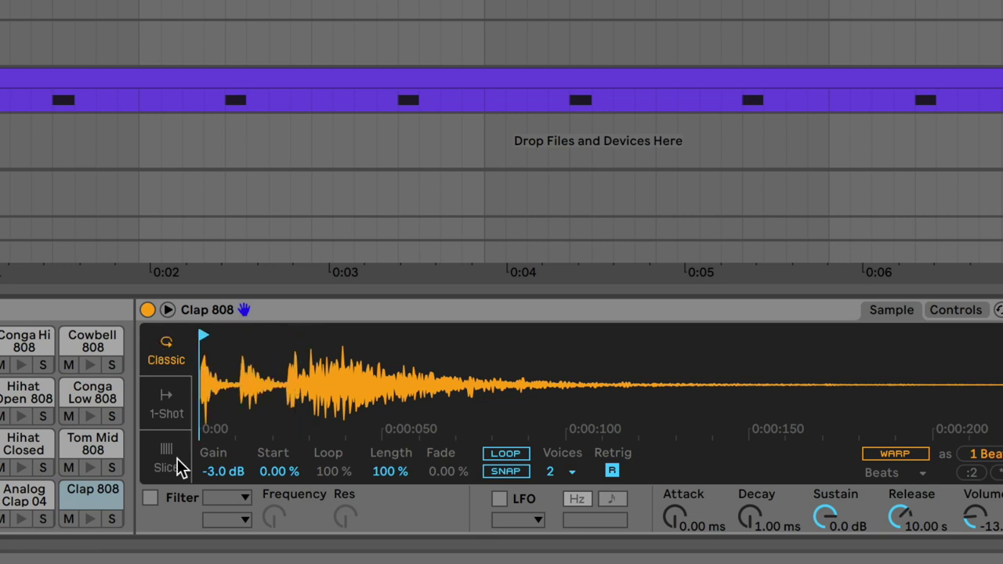
click(22, 496)
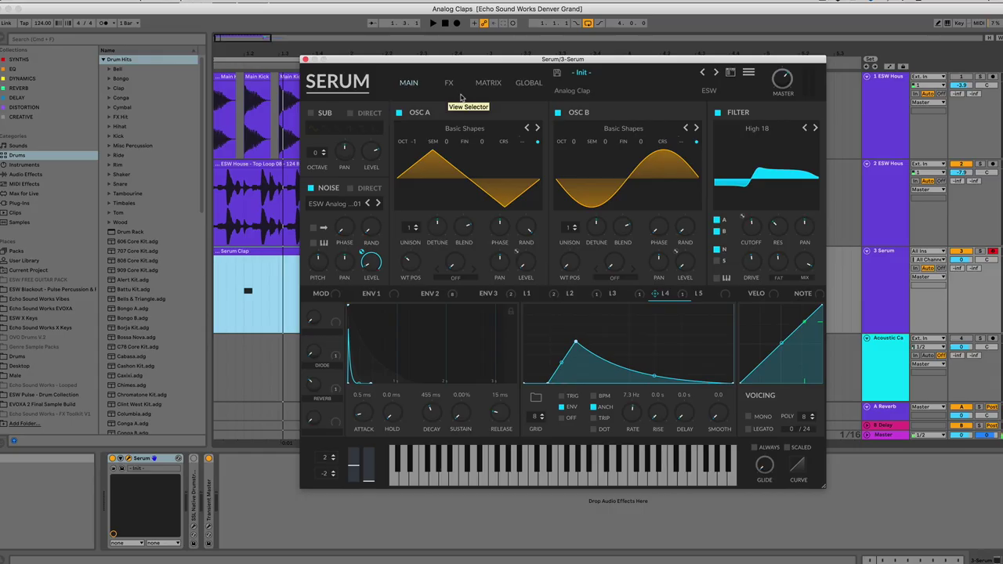
Step: Examine LFO 1's triple-peak curve and the patch's effects chain
click(529, 296)
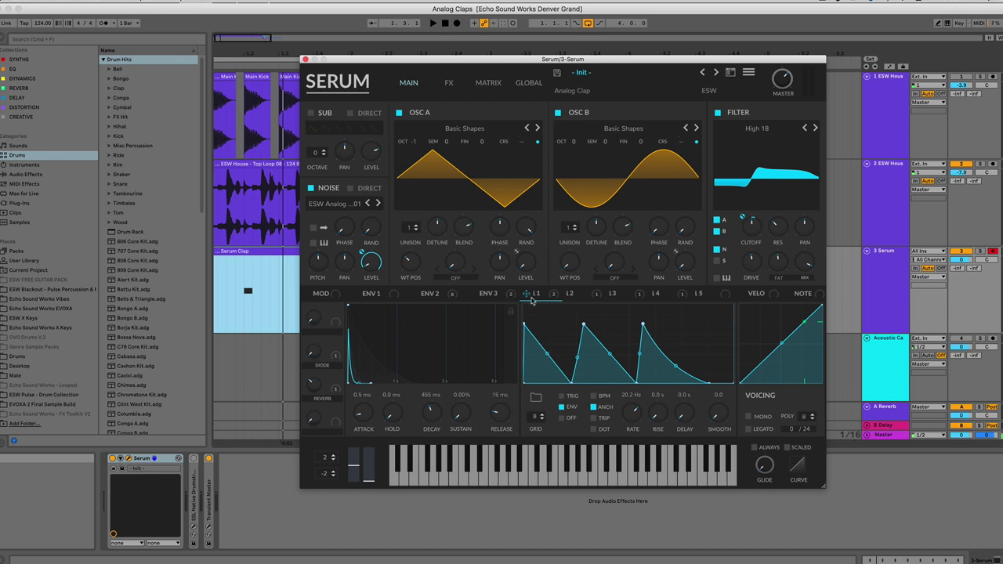
mouse_move(532, 301)
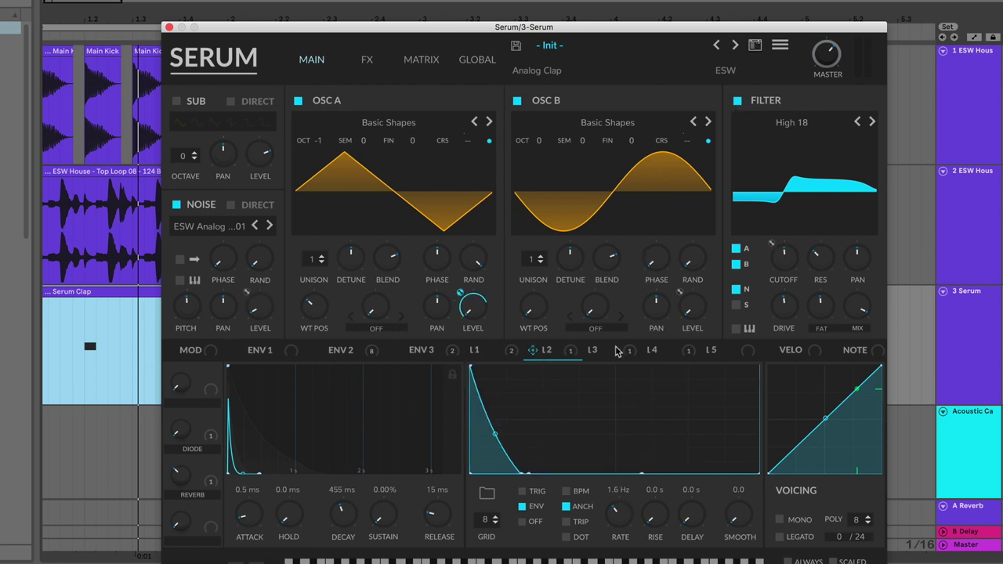
click(368, 63)
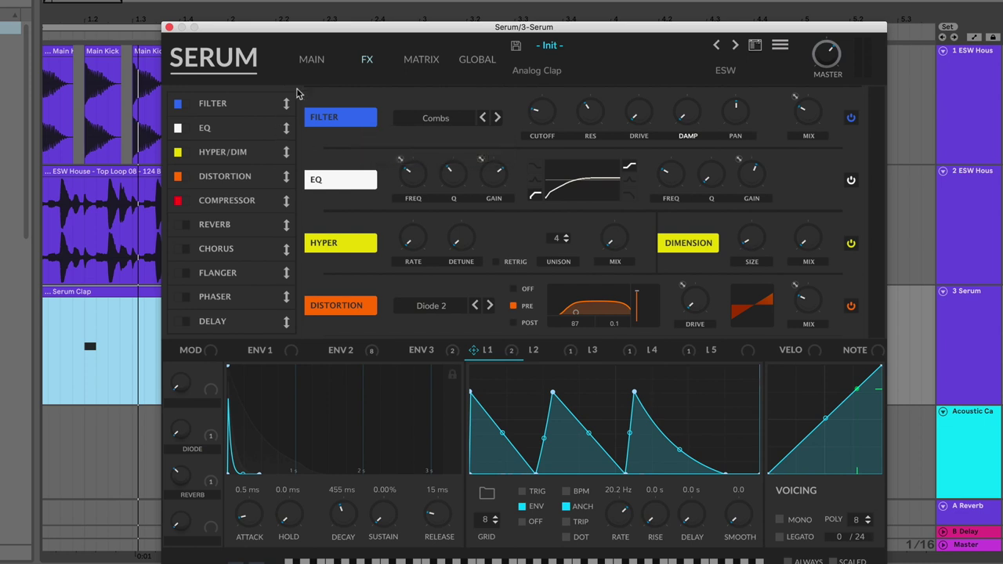
Step: Turn off oscillator A, oscillator B and the filter so that only the noise oscillator stays active
click(308, 65)
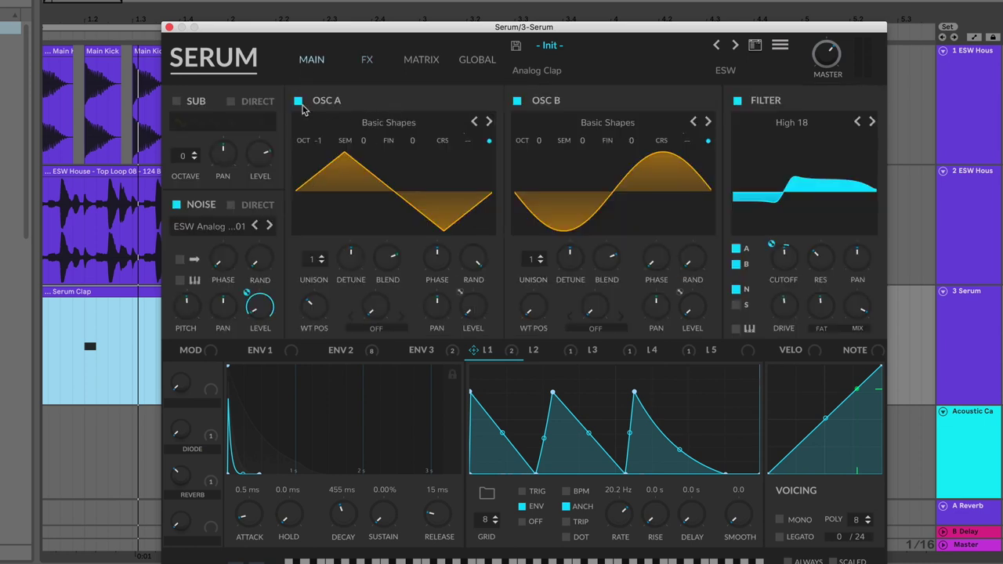
click(517, 100)
click(737, 100)
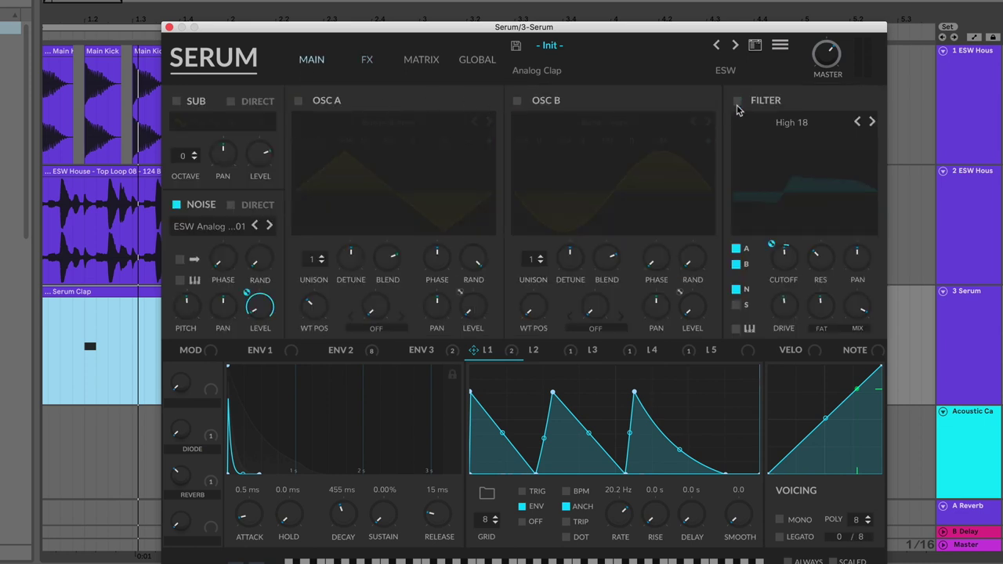
Step: Bypass LFO 1's modulation of the noise level and turn up the noise level
click(513, 352)
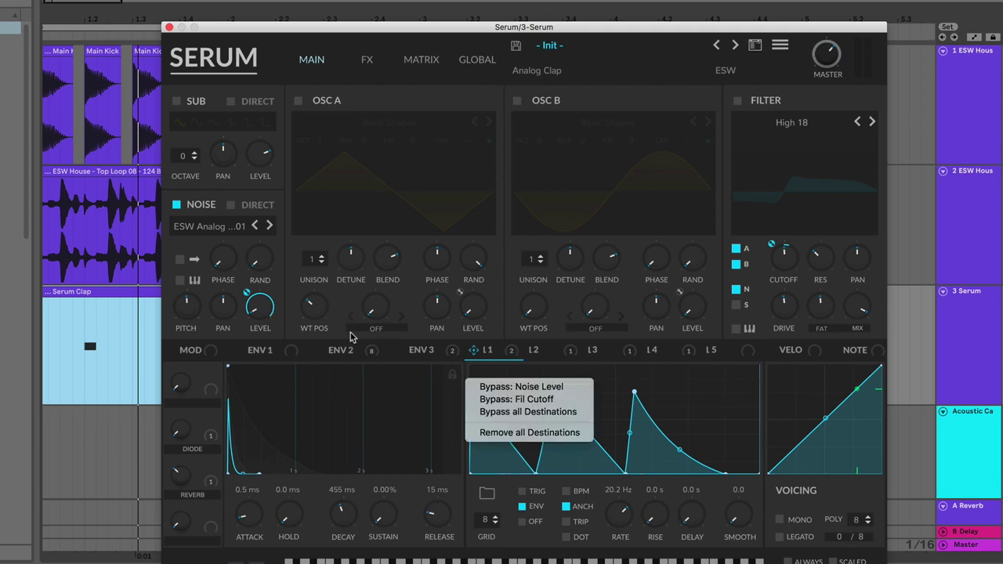
click(251, 299)
right_click(253, 298)
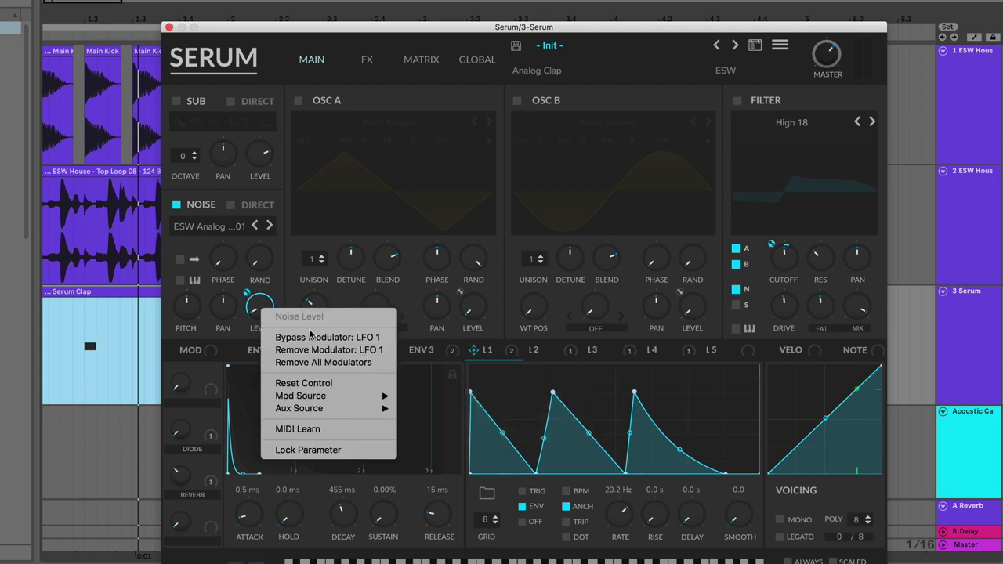
click(372, 339)
click(658, 352)
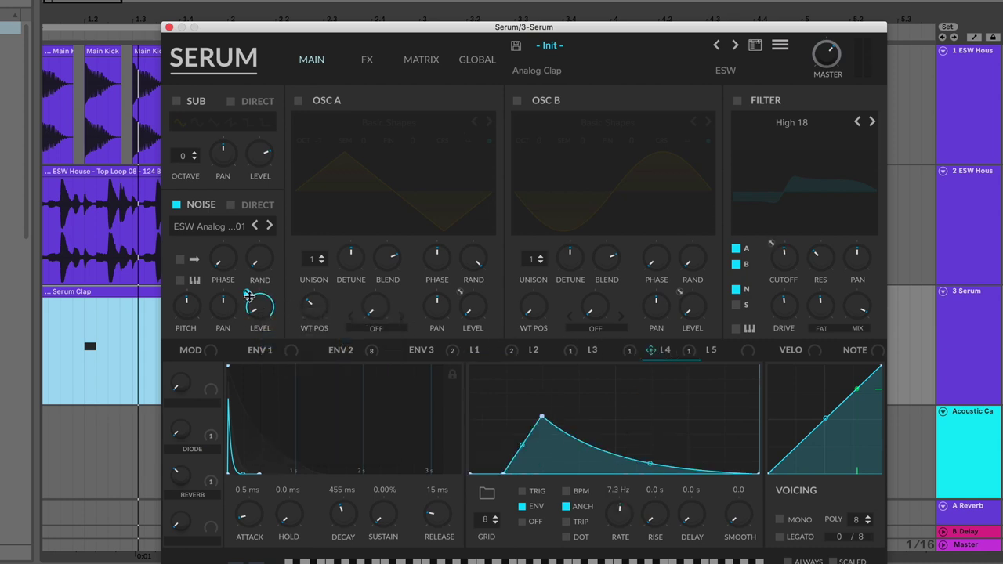
right_click(261, 304)
click(306, 339)
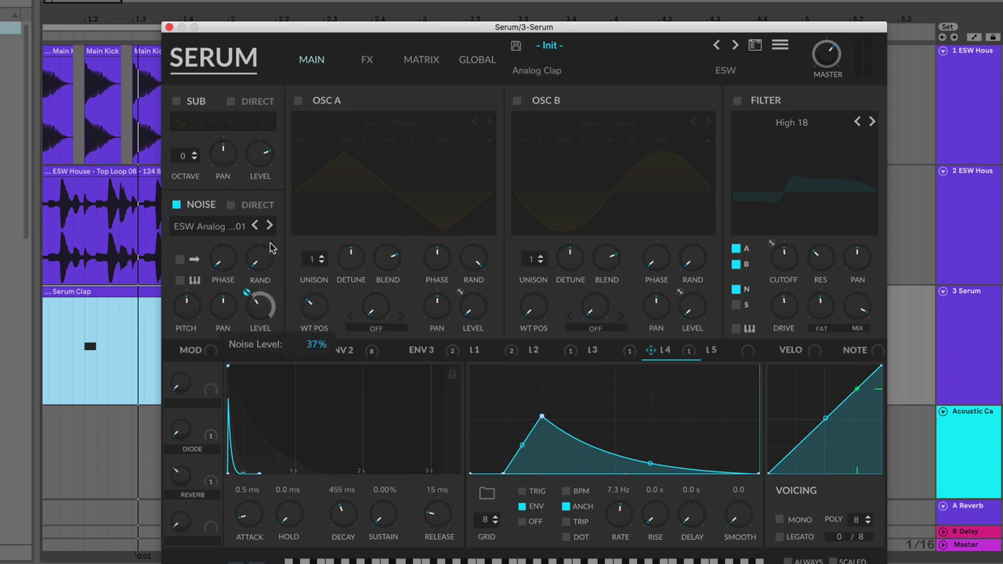
Step: Try the noise oscillator's direct output to hear it without filter and effects, and switch it back off
click(233, 207)
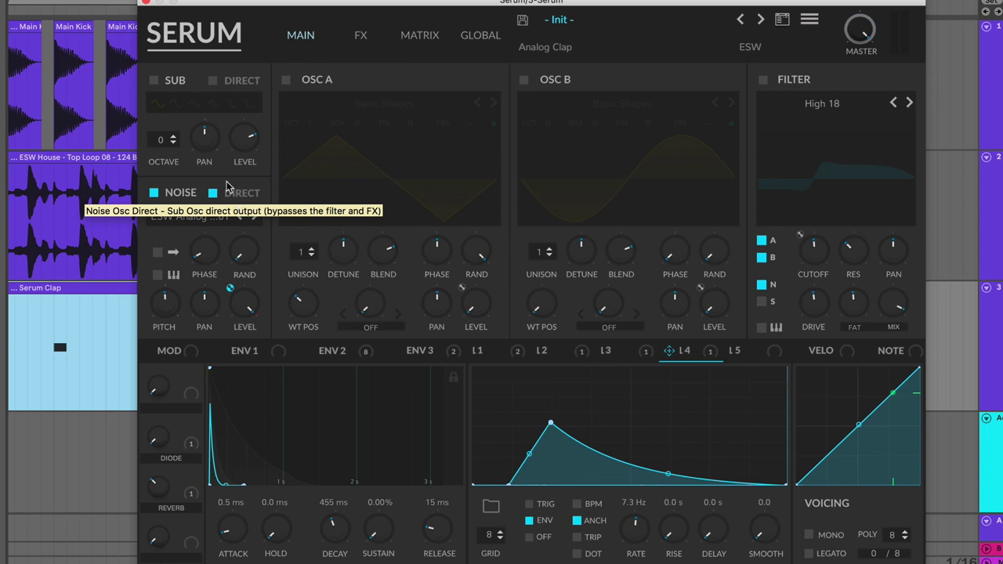
click(234, 202)
Step: Examine which effects parameters envelope 2 modulates, and return to the main oscillator view
click(332, 350)
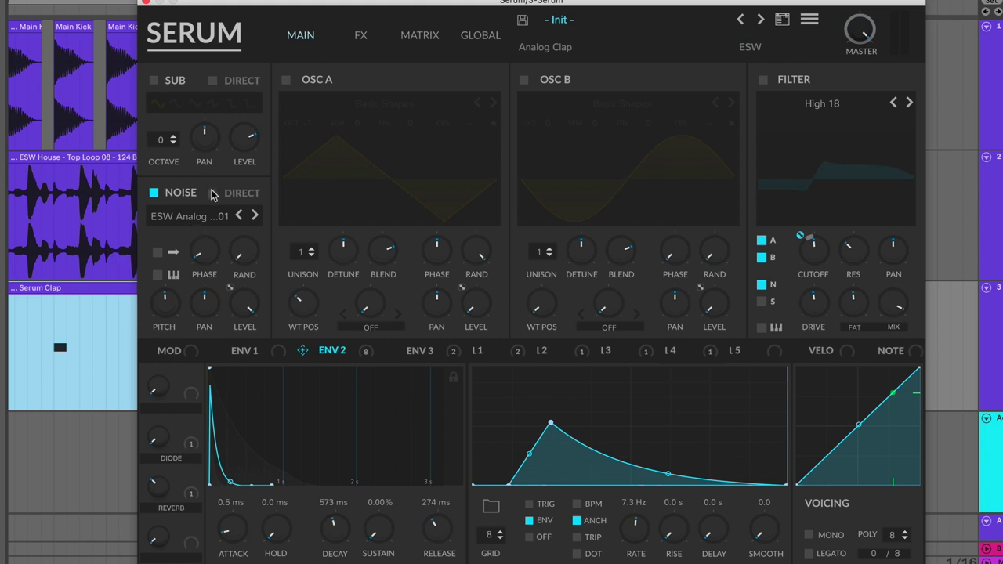
click(356, 34)
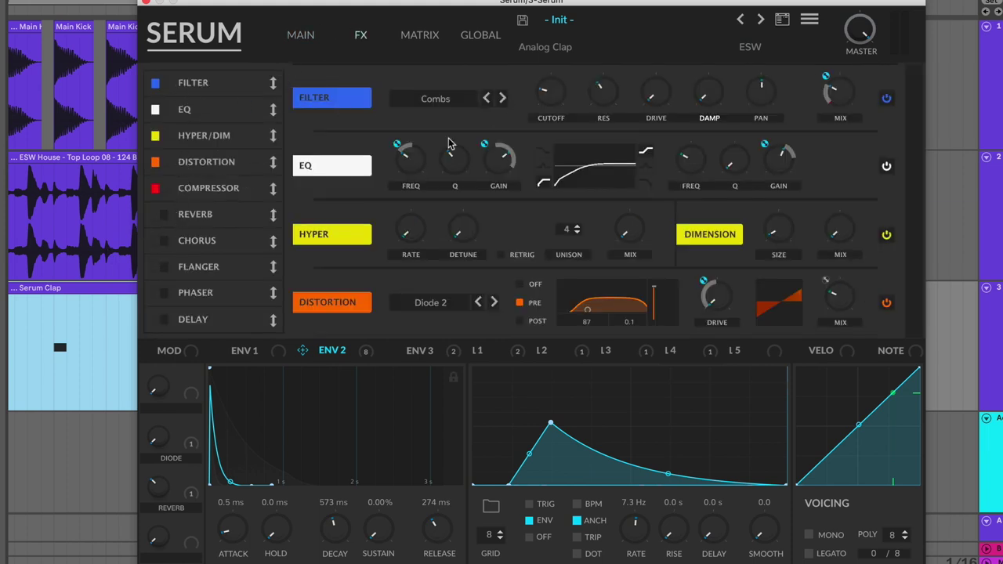
mouse_move(328, 360)
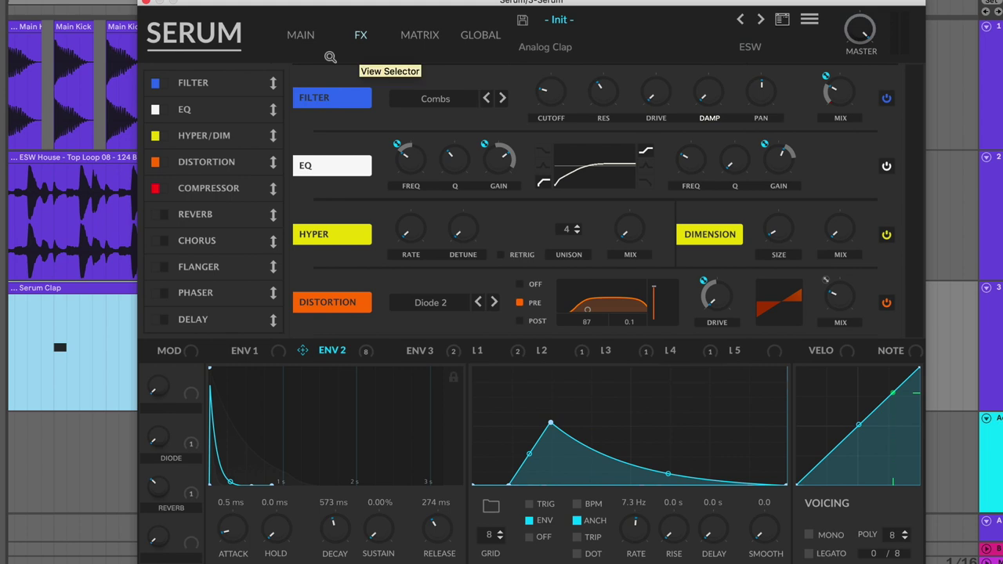
click(299, 36)
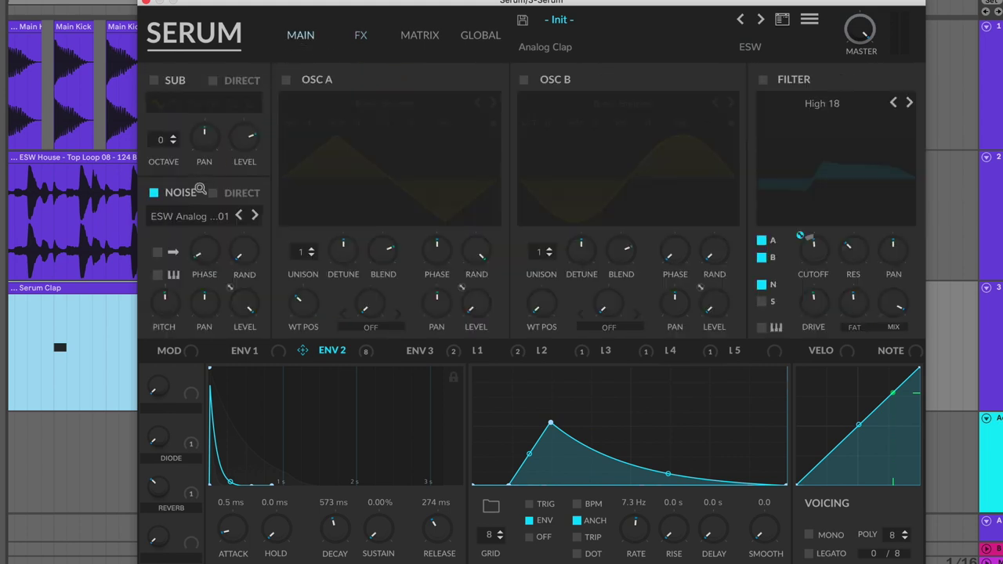
mouse_move(200, 190)
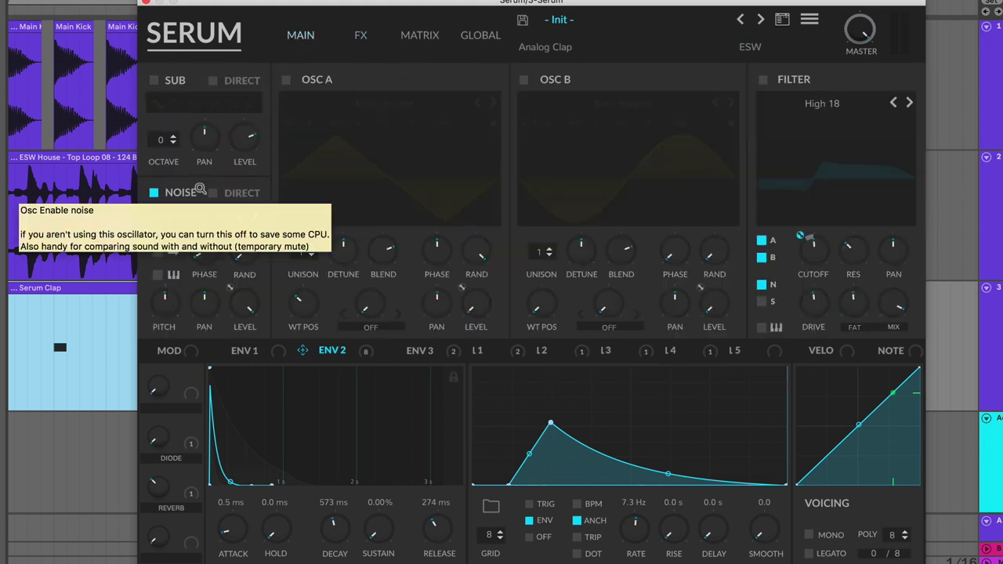
mouse_move(861, 46)
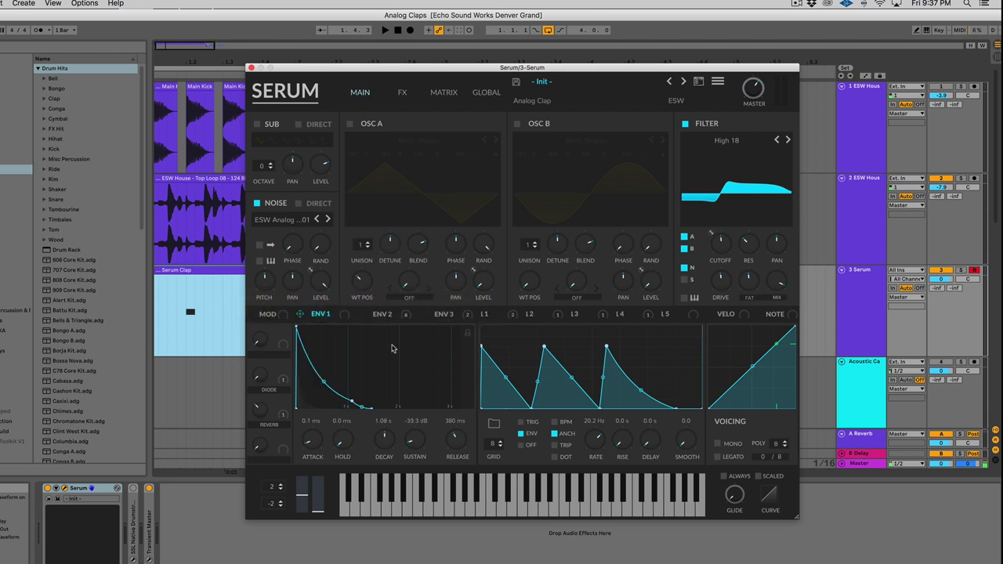
Step: Set envelope 1's sustain to -39.6 dB, and reshape LFO 1 with a slightly earlier second peak and a straight final decay
drag(411, 439, 411, 444)
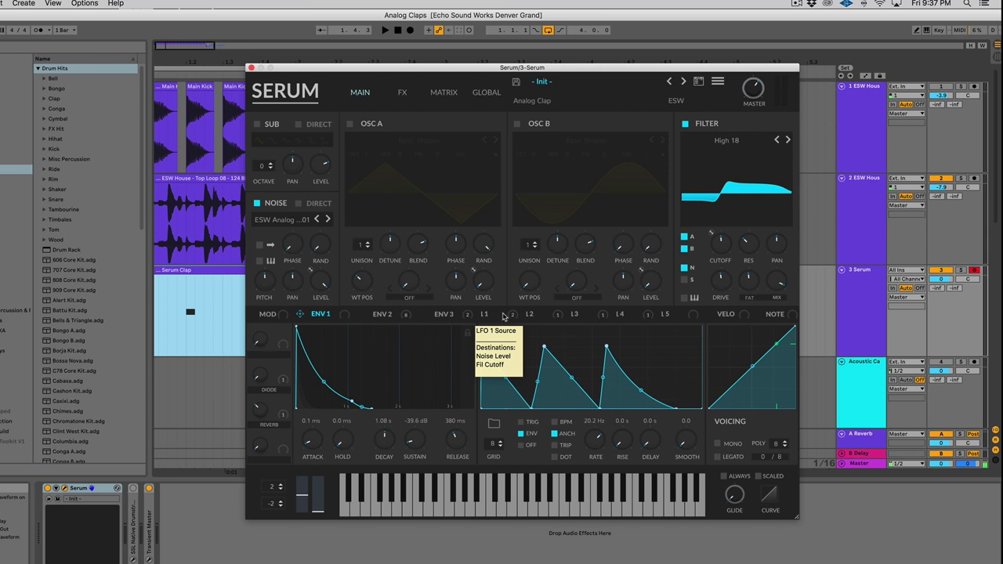
click(503, 316)
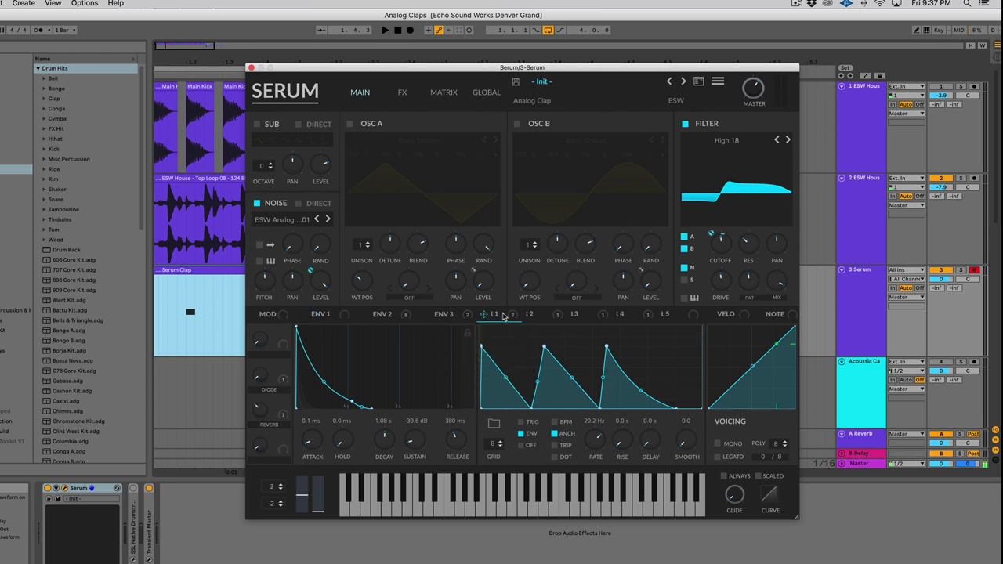
drag(544, 346, 538, 346)
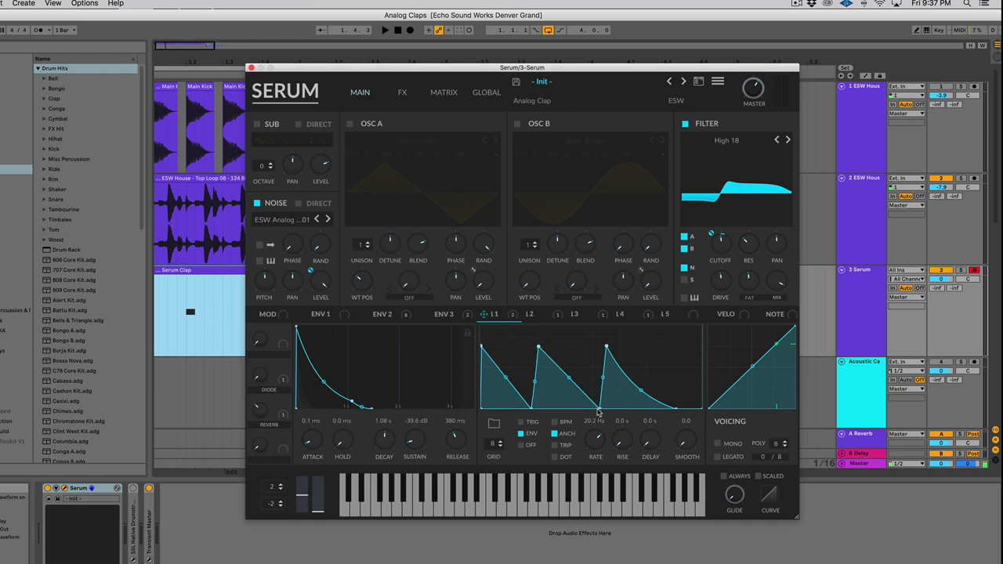
drag(598, 408, 642, 383)
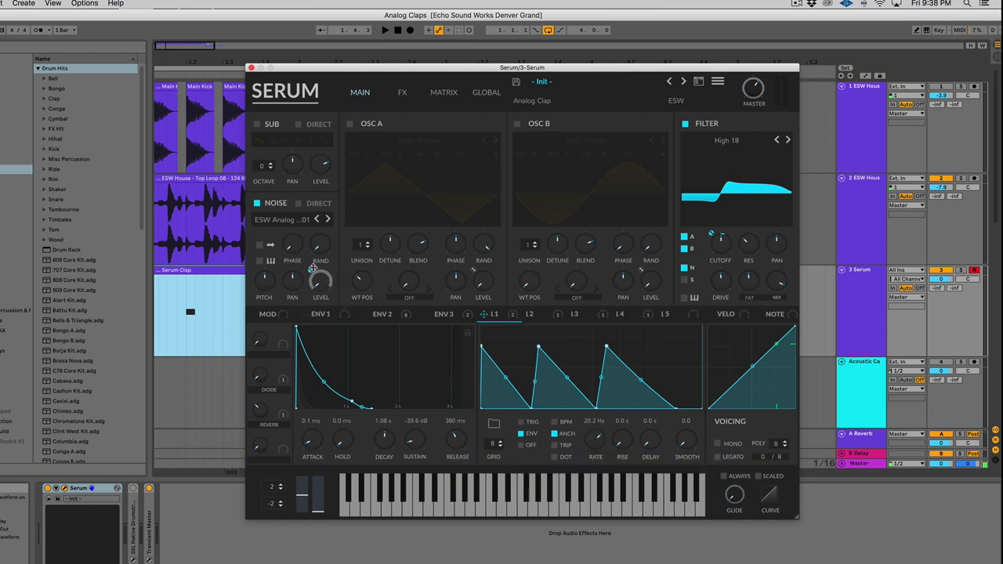
Step: Re-enable LFO 1's modulation of the noise level and play the clap
right_click(319, 281)
click(347, 304)
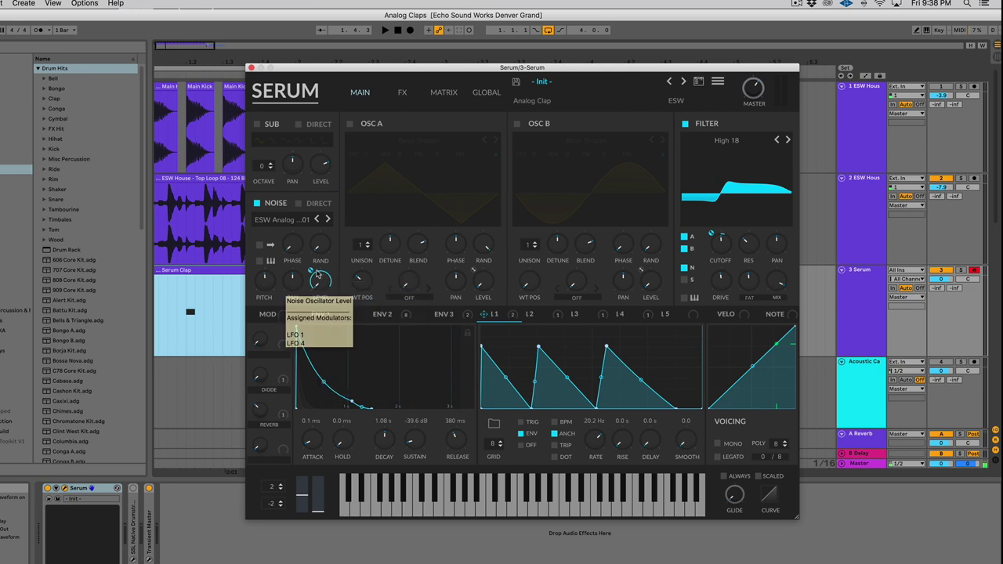
key(space)
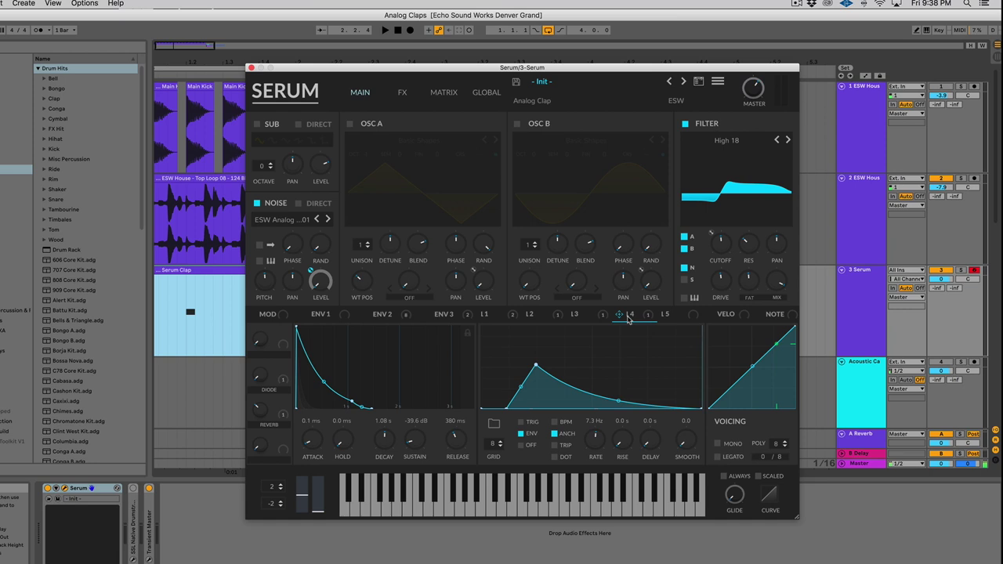
Step: Compare the shape and rate of LFO 1 with those of LFO 4 and LFO 3
click(491, 314)
click(631, 318)
click(496, 315)
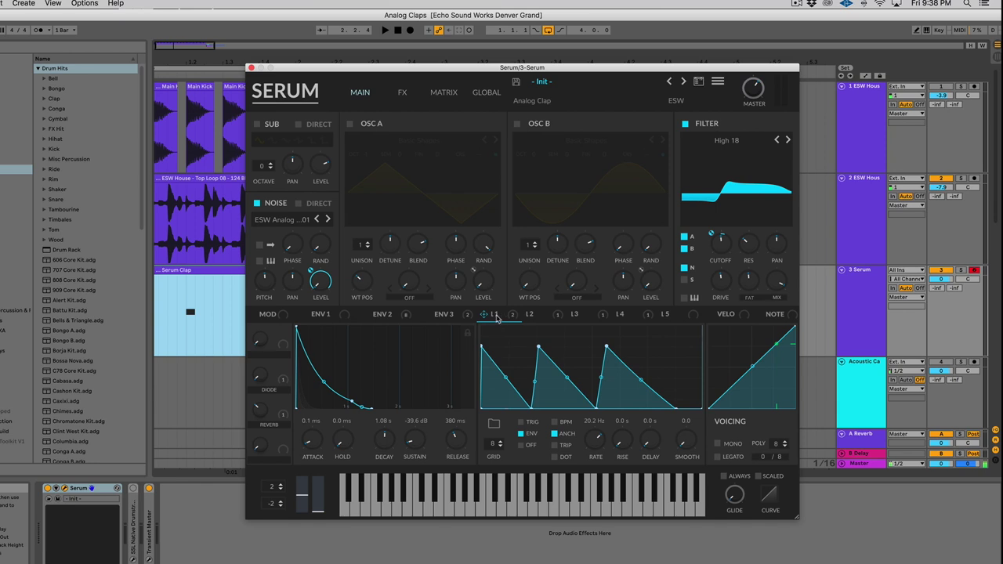
click(628, 319)
click(563, 320)
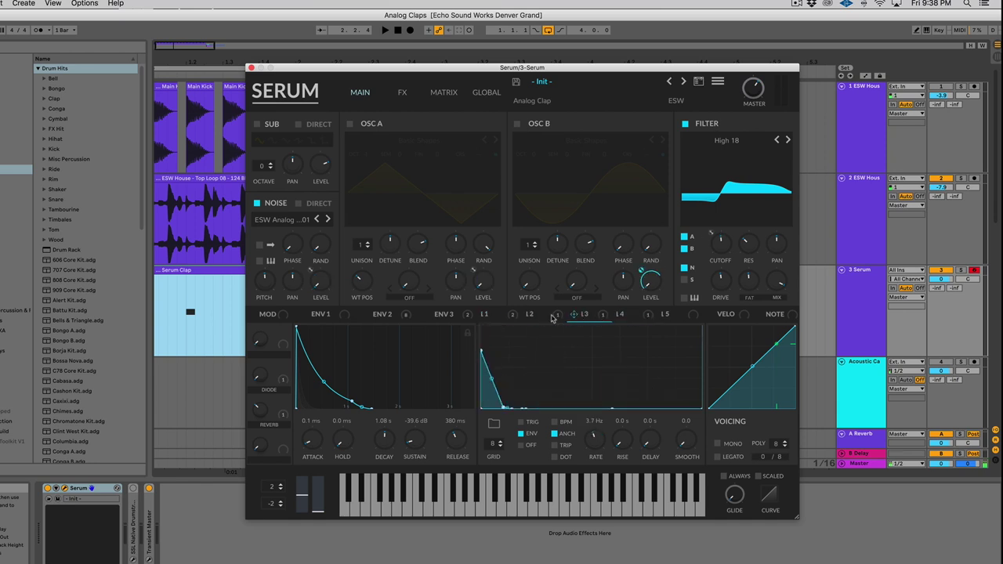
click(495, 314)
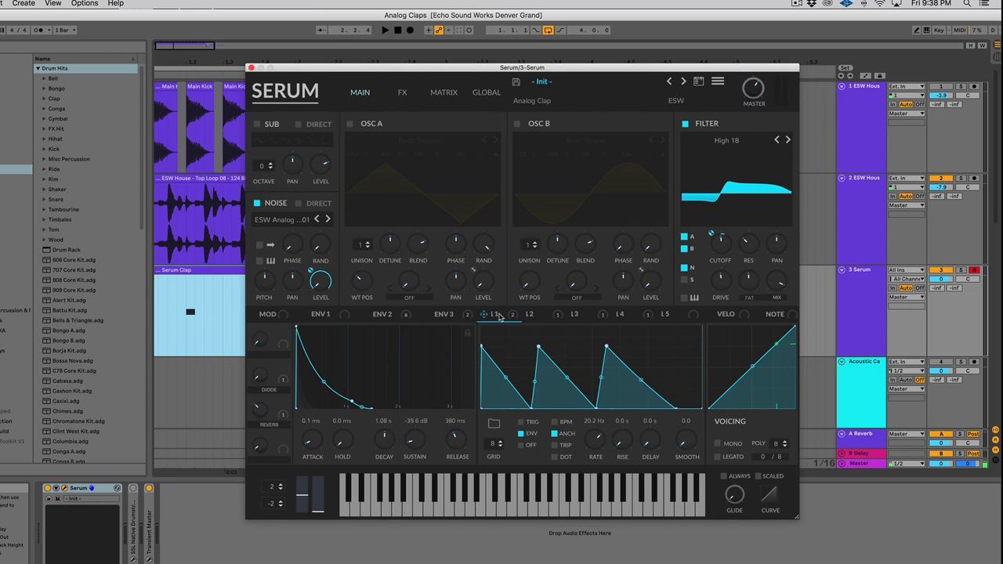
Step: Stop bypassing LFO 4's modulation of the noise level and play the clap with it
click(631, 315)
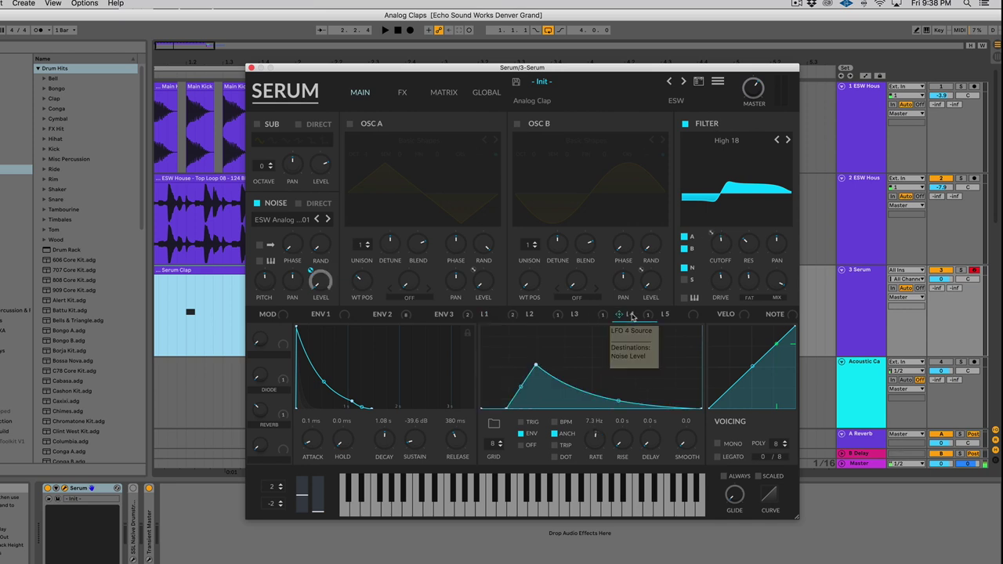
drag(311, 274, 317, 281)
right_click(317, 283)
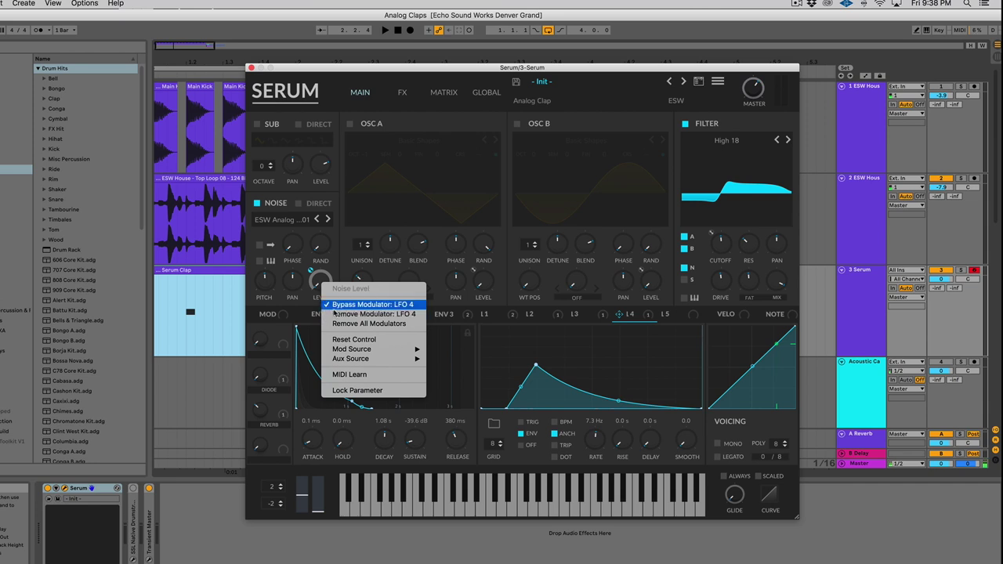
click(320, 298)
mouse_move(320, 287)
key(space)
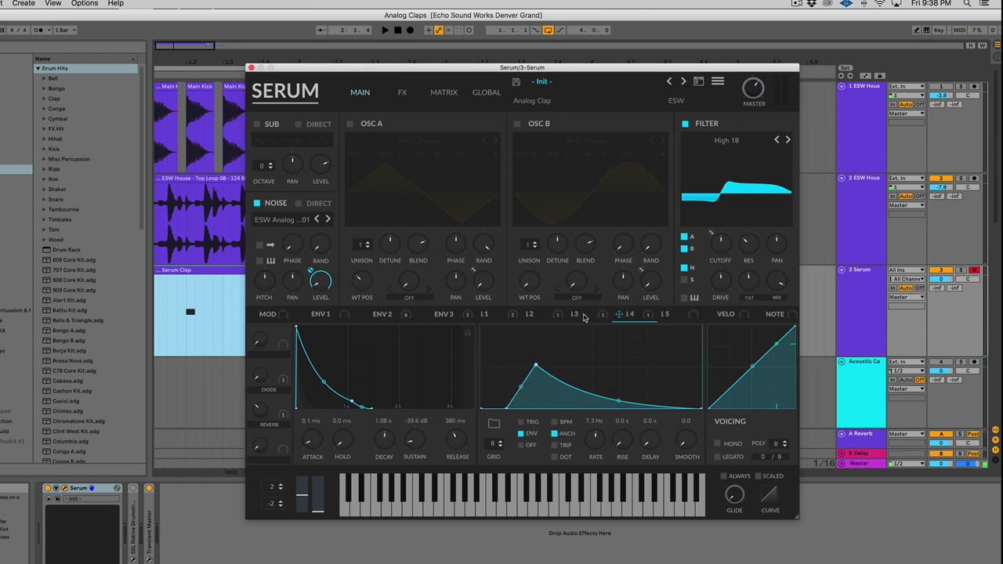
Step: Reshape LFO 4 with a straight rise and a slightly later peak, playing the clap to judge it
drag(521, 387, 518, 396)
click(494, 317)
click(601, 317)
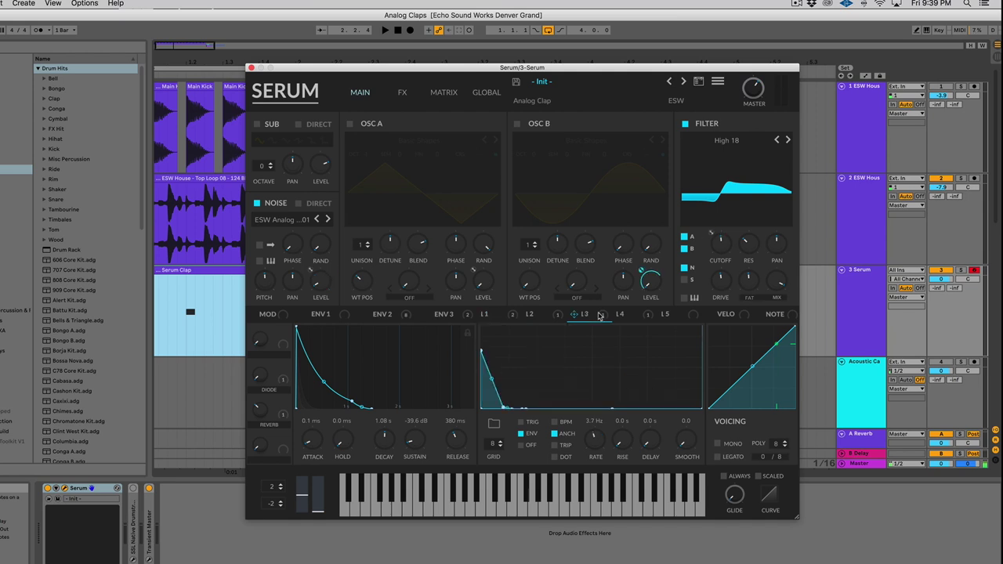
click(624, 316)
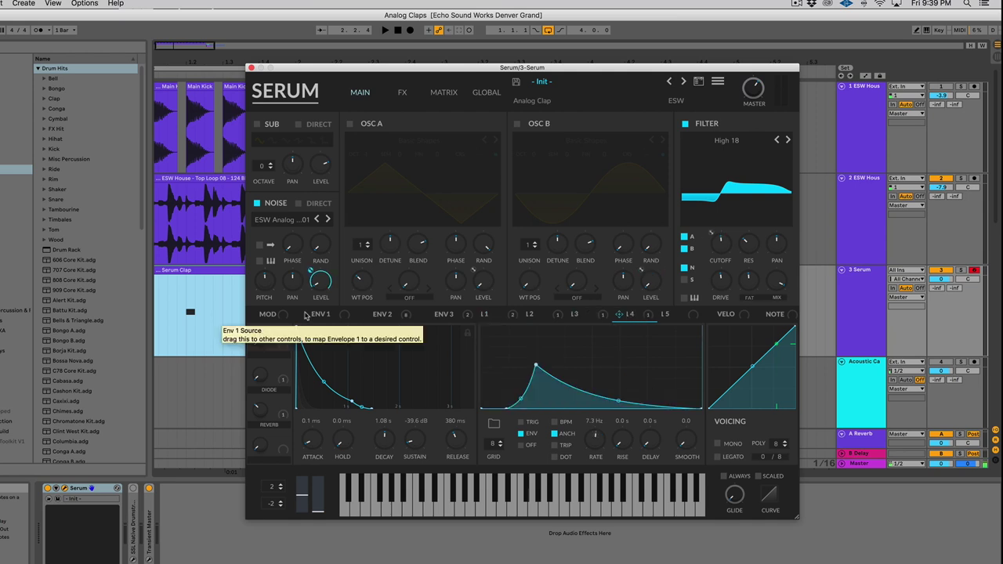
key(space)
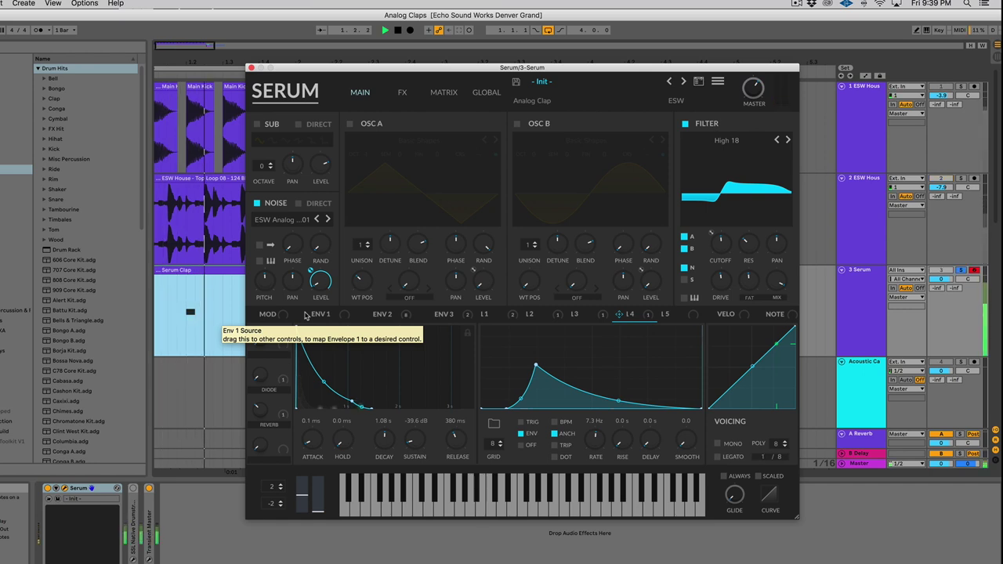
mouse_move(538, 368)
mouse_down()
mouse_move(512, 359)
mouse_move(543, 370)
mouse_up()
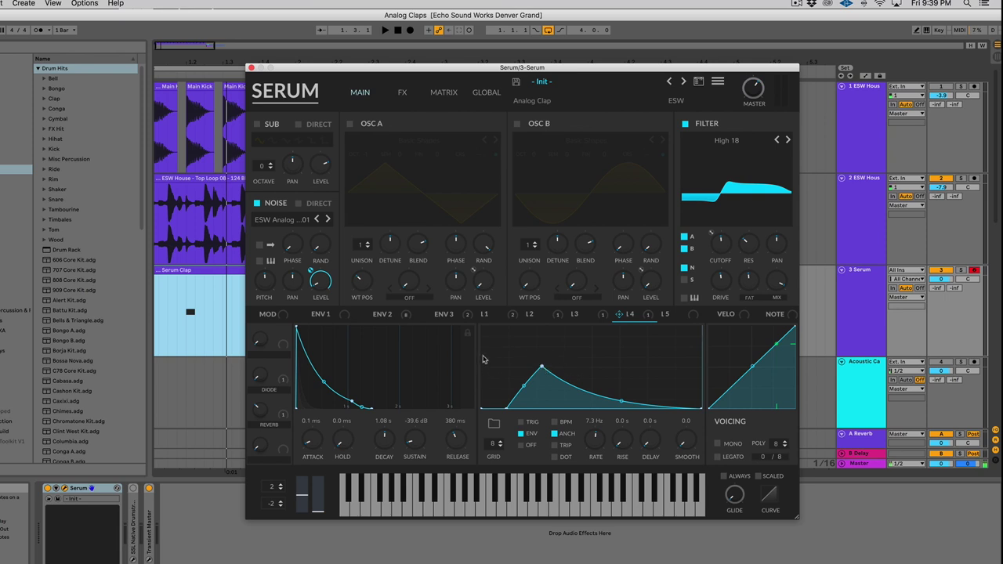
Step: Turn oscillators A and B back on and show LFO 2, which modulates oscillator A's level
click(539, 316)
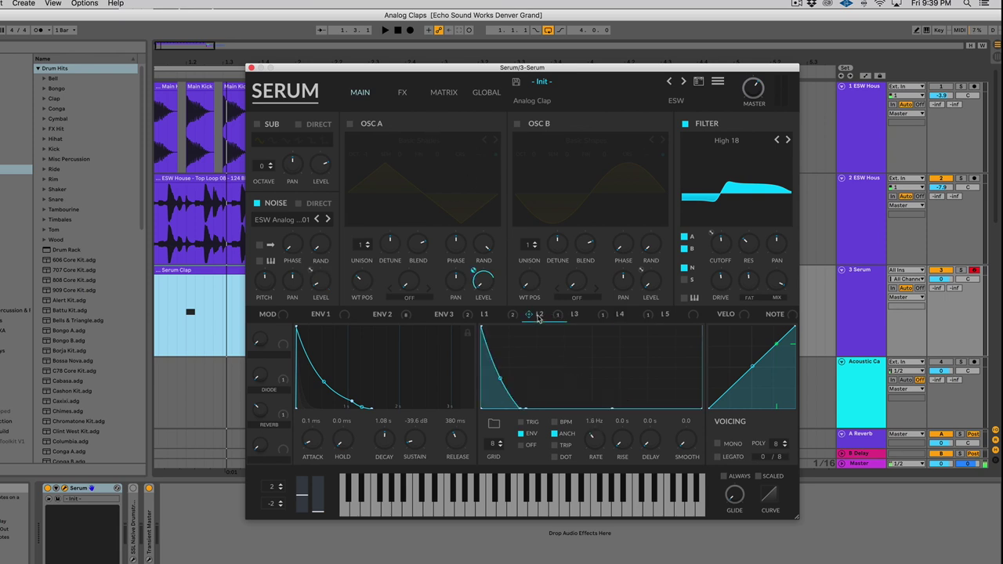
click(578, 315)
click(350, 124)
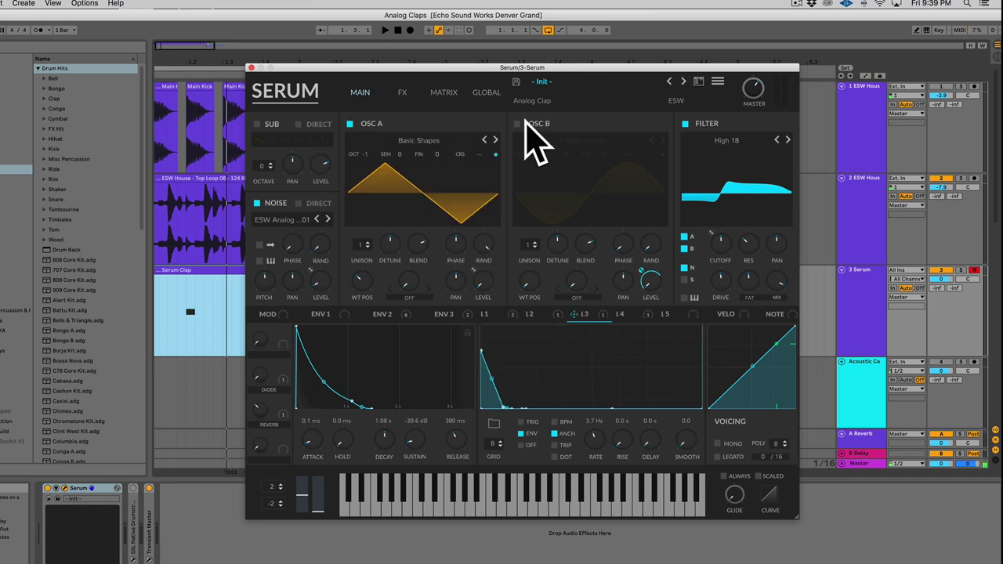
click(518, 124)
click(536, 314)
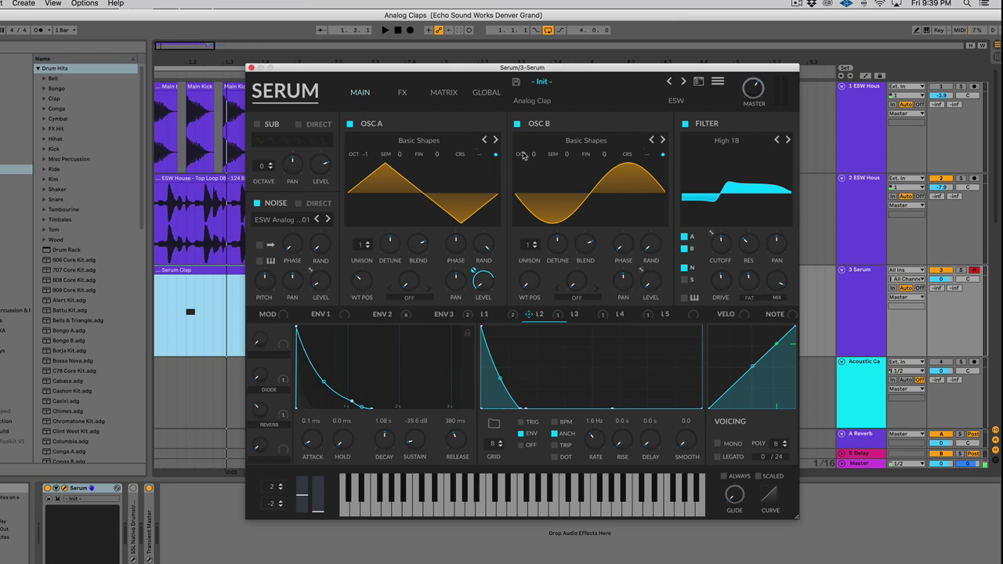
Step: Turn off oscillator B and the noise oscillator to hear oscillator A alone
click(517, 124)
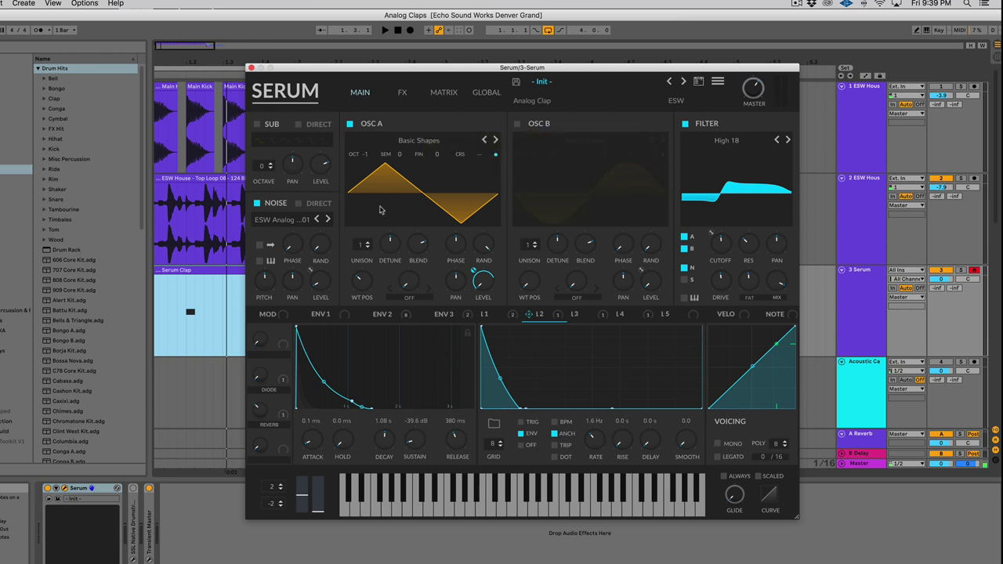
click(258, 204)
key(space)
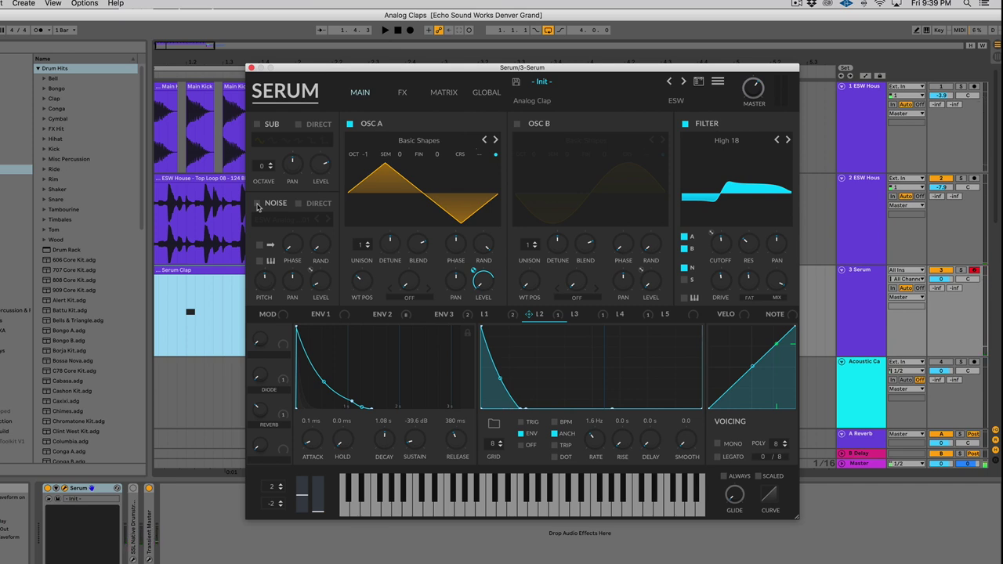
Step: Examine the oscillator pitch tracking options in the global settings and return to the main oscillator view
mouse_move(491, 173)
click(484, 94)
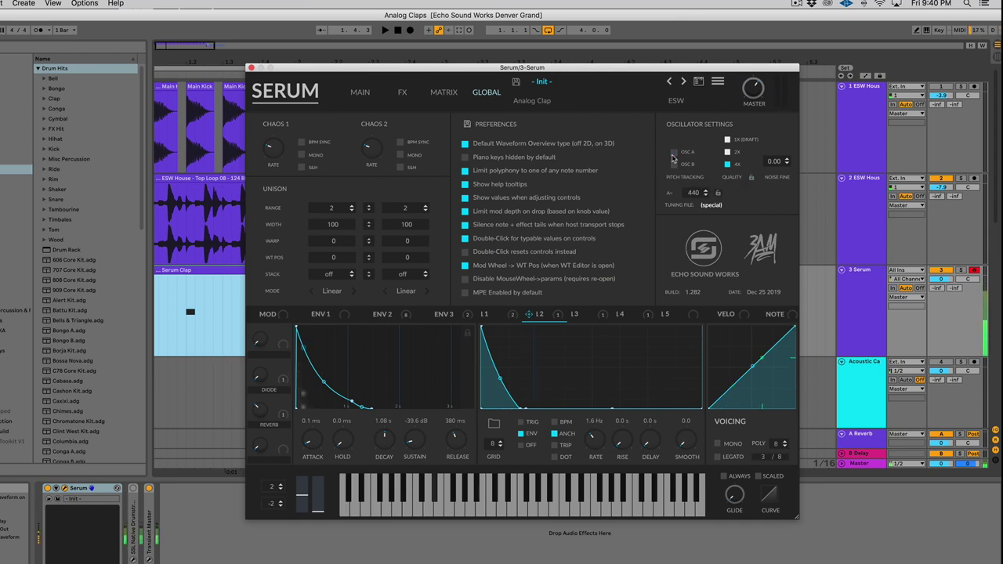
click(360, 94)
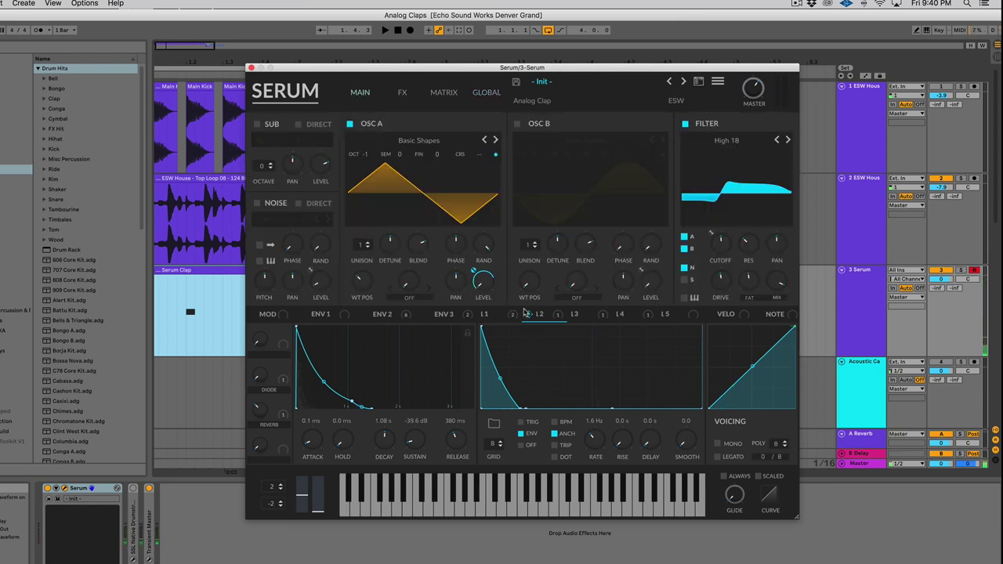
Step: Bend LFO 2's decay into a steeper curve, and turn the noise oscillator back on to hear it with oscillator A
click(575, 315)
click(539, 314)
drag(507, 392, 505, 403)
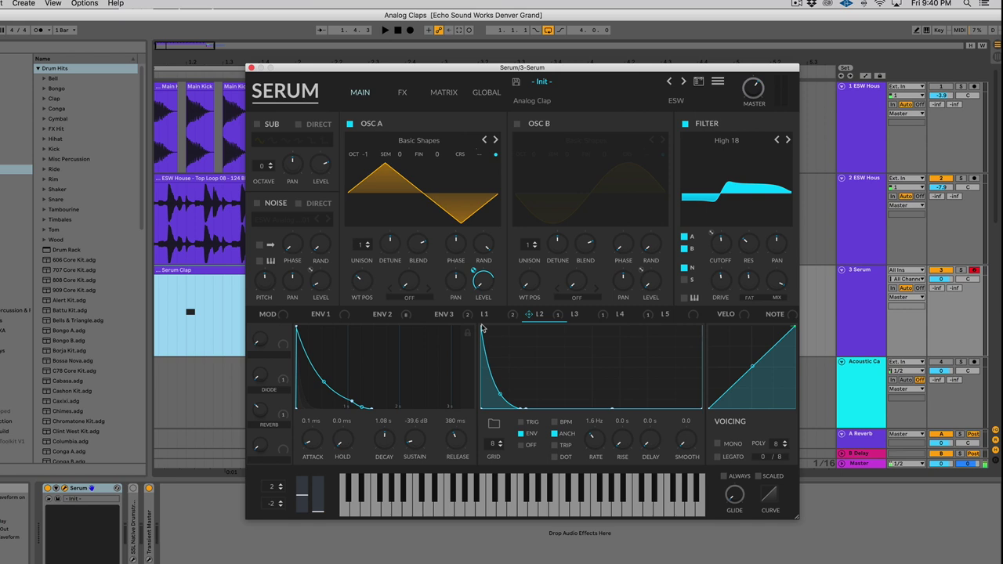
click(257, 204)
key(space)
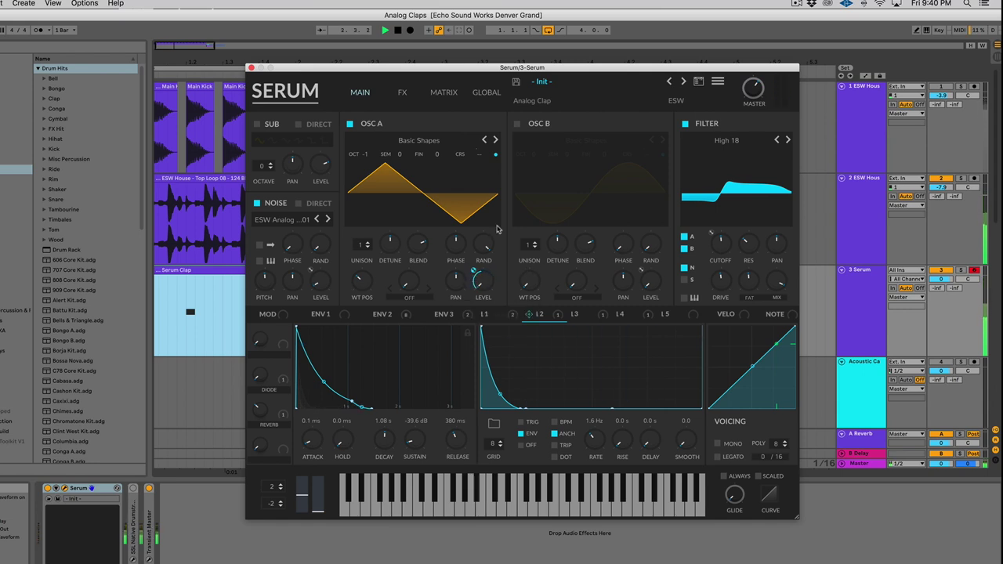
Step: Turn on oscillator B and turn off oscillator A and noise, playing oscillator B shaped by LFO 3
click(518, 124)
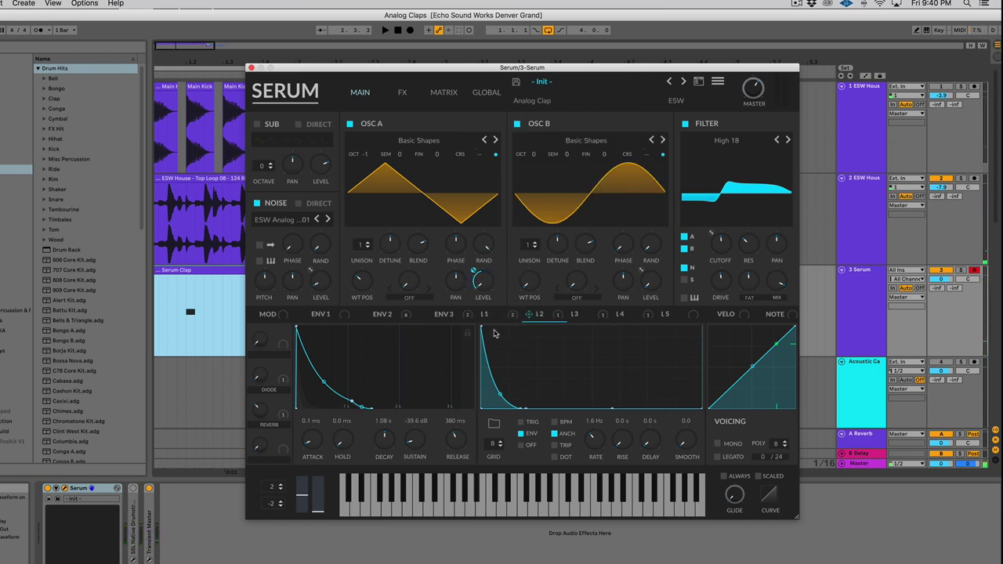
click(581, 317)
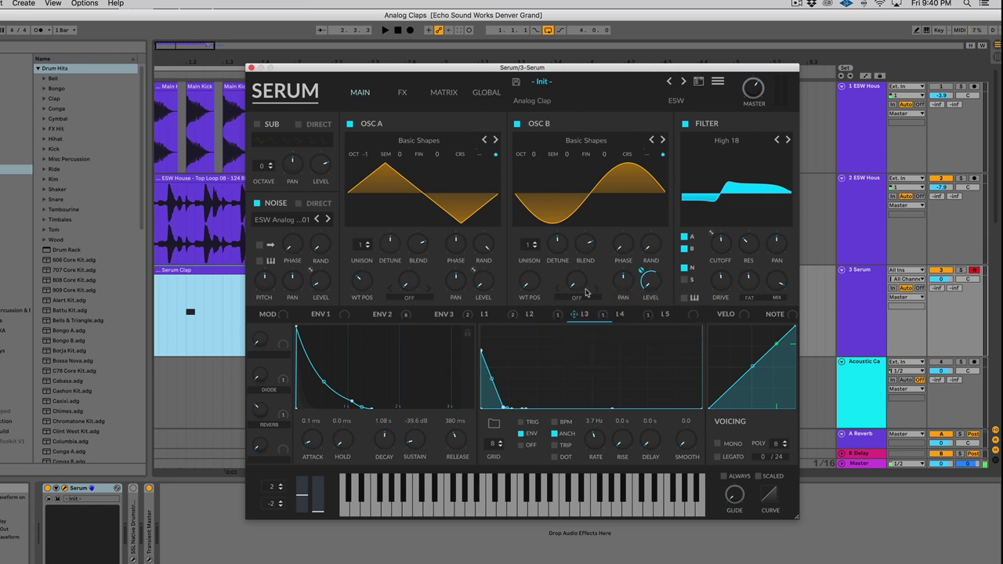
click(351, 123)
key(space)
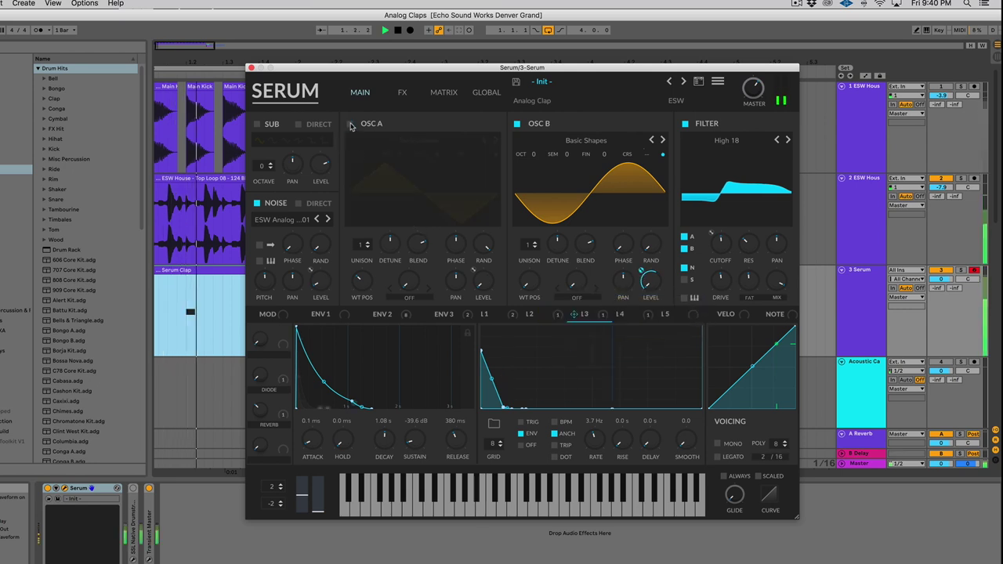
click(256, 204)
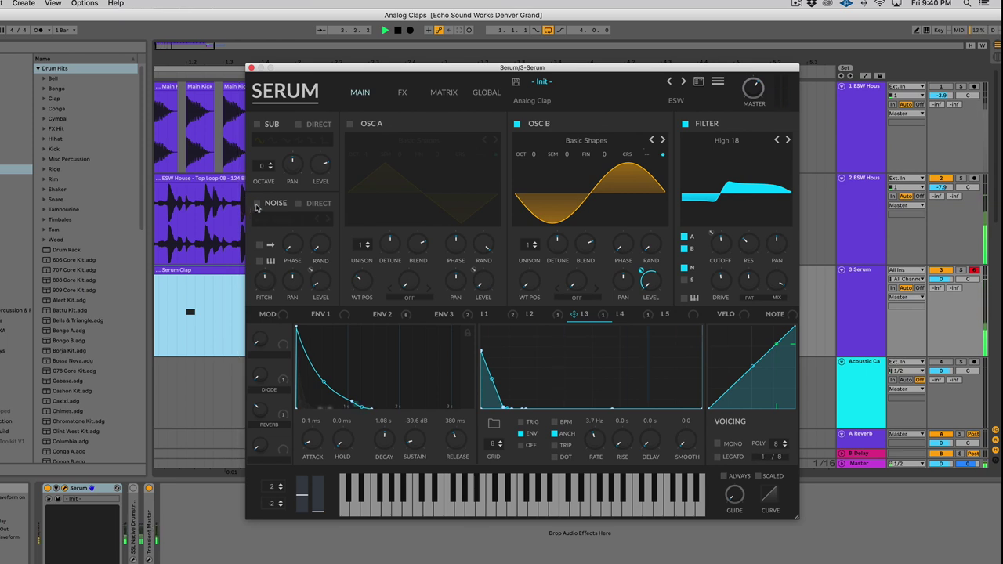
mouse_move(642, 269)
mouse_down()
mouse_move(644, 246)
mouse_move(643, 273)
mouse_up()
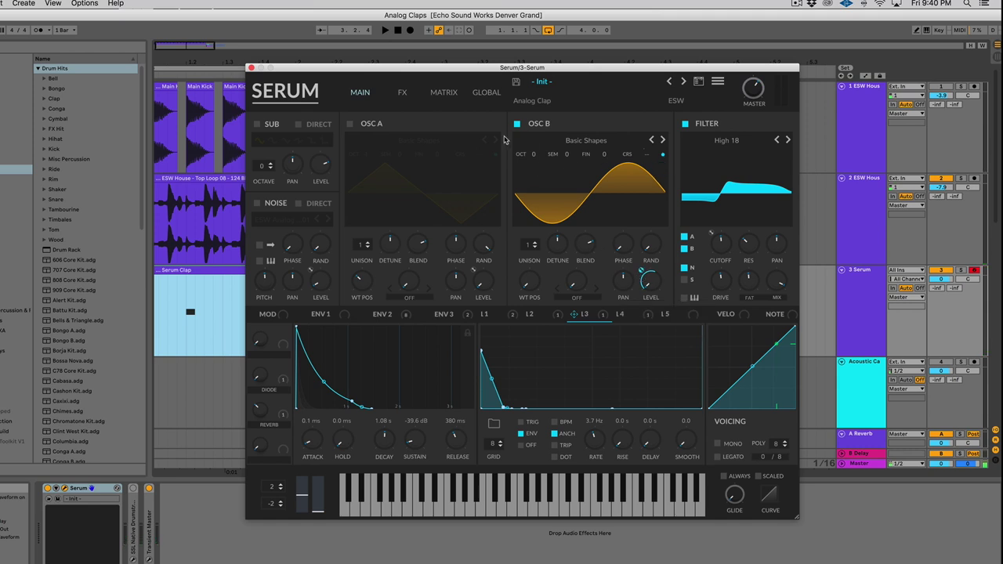
Step: Check oscillator B's pitch tracking in the global settings and go back to the main view
click(486, 93)
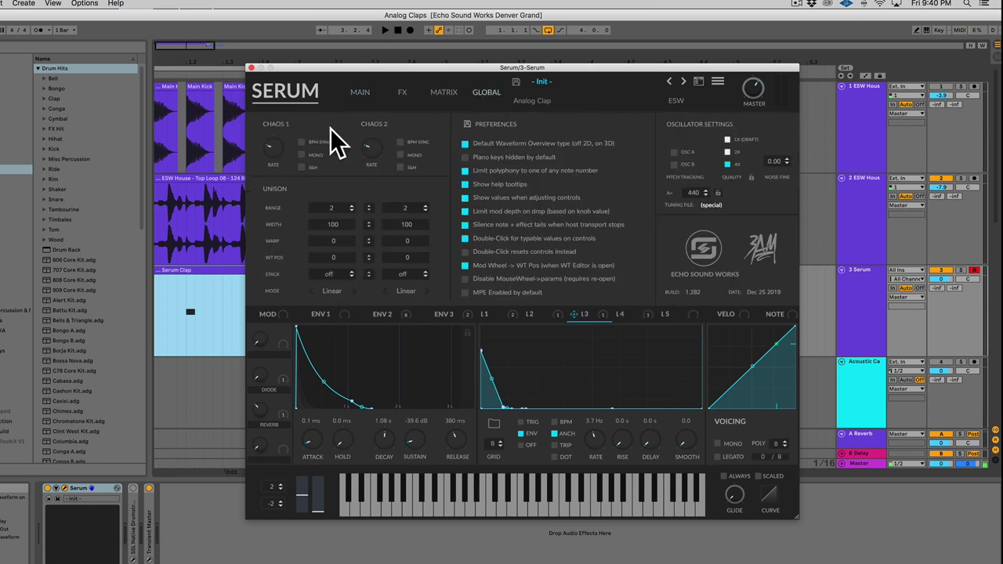
click(361, 93)
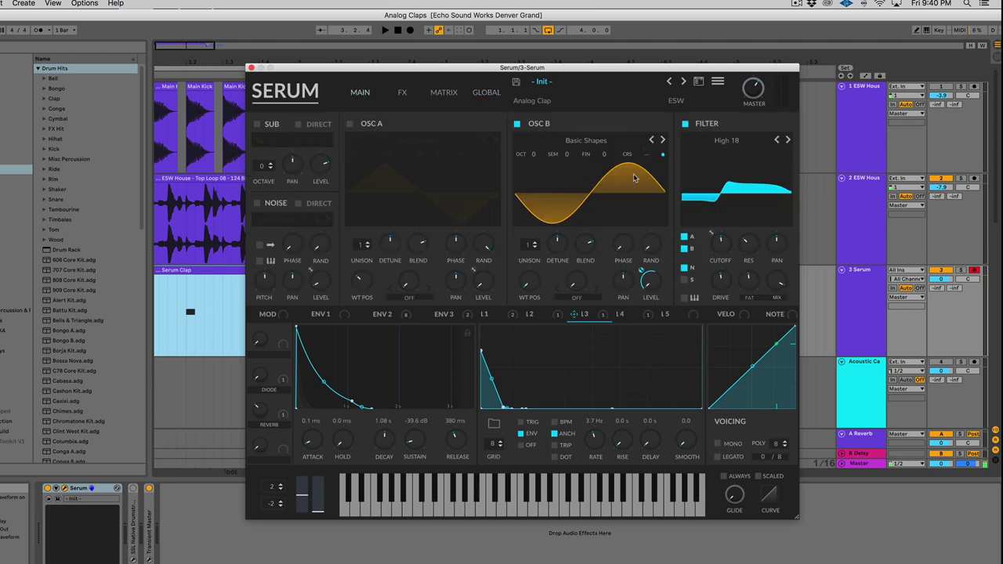
scroll(144, 101, down, 1)
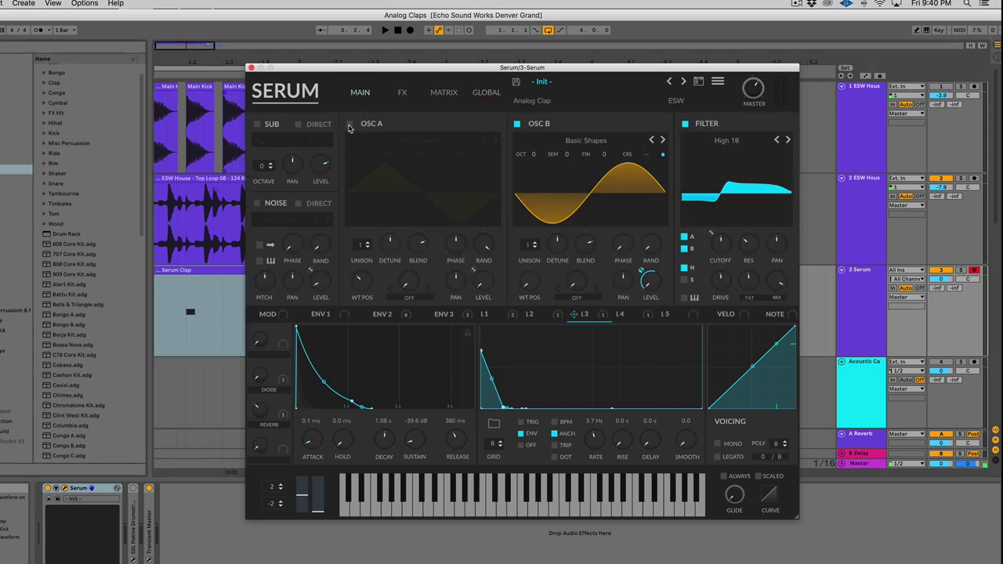
Step: Turn on oscillator A to hear it together with oscillator B, and turn the noise oscillator back on
click(349, 124)
key(space)
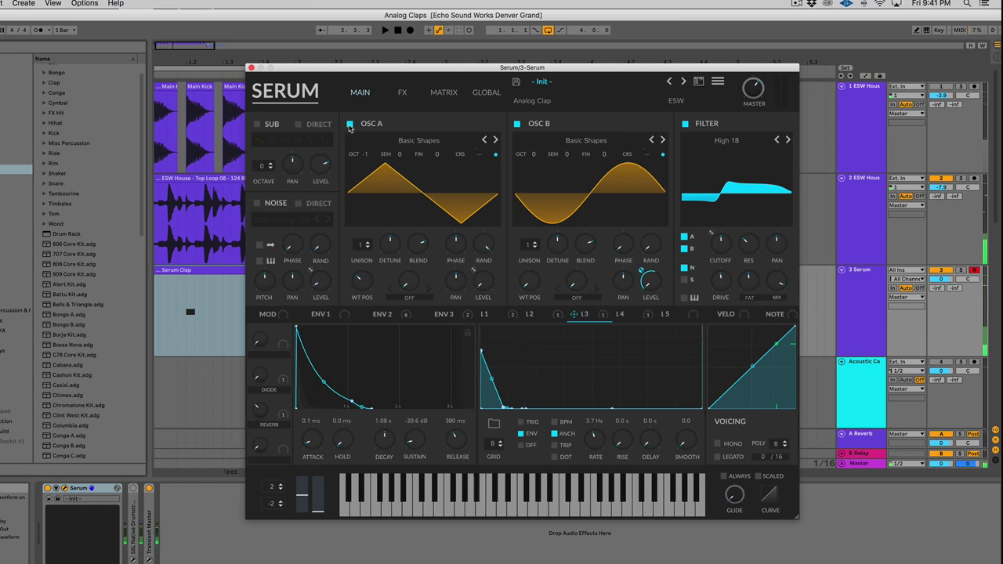
click(257, 204)
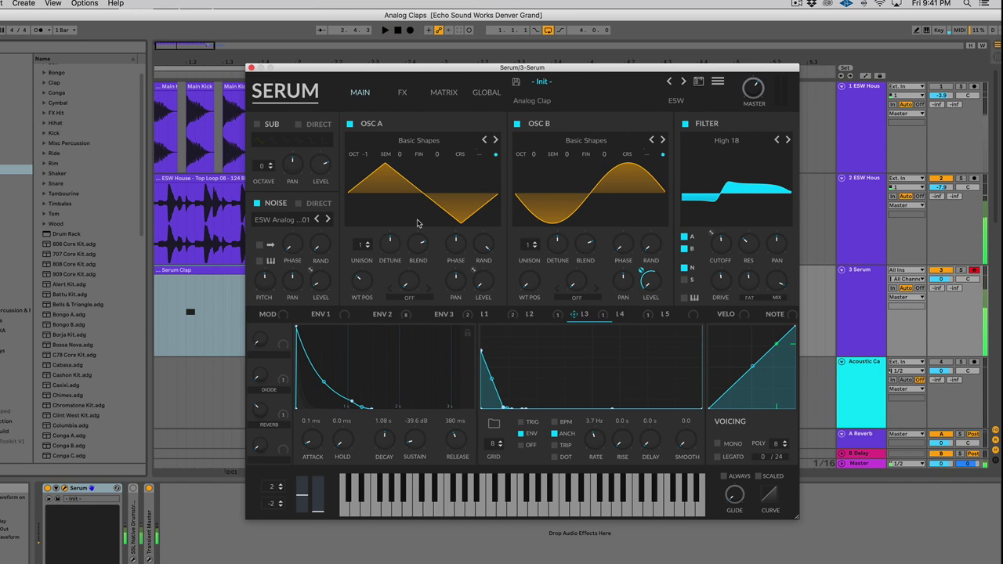
Step: Activate all of envelope 2's bypassed modulation destinations and check the list again
click(389, 315)
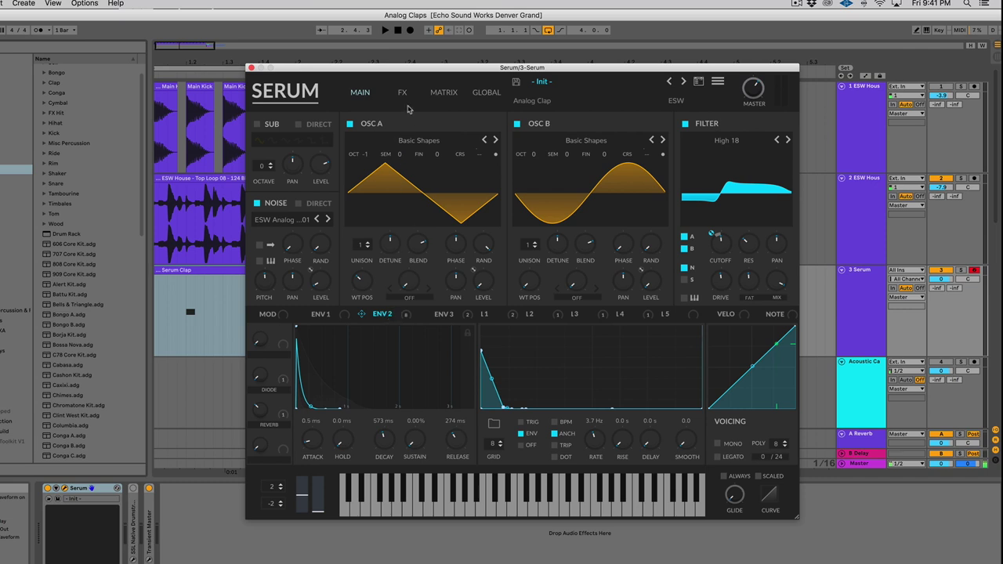
right_click(385, 316)
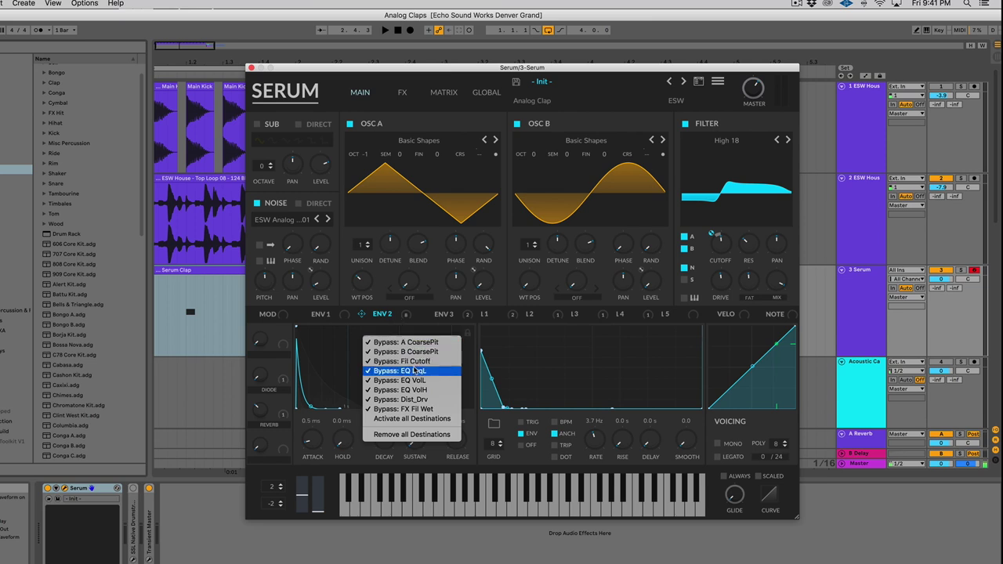
click(426, 419)
right_click(394, 318)
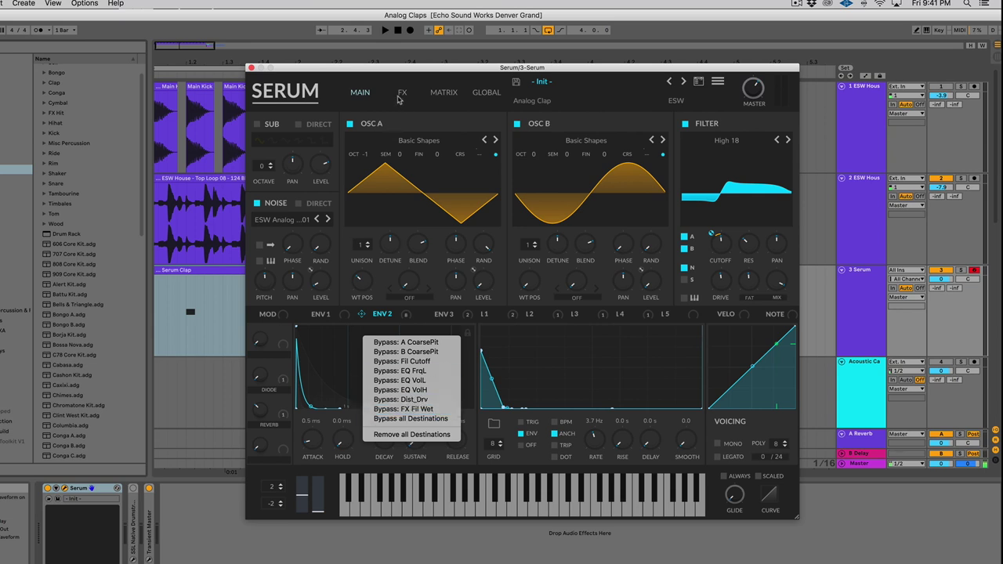
key(Escape)
Step: Show the effects rack and play the clap through the full effects chain
click(441, 92)
click(482, 92)
click(402, 93)
key(space)
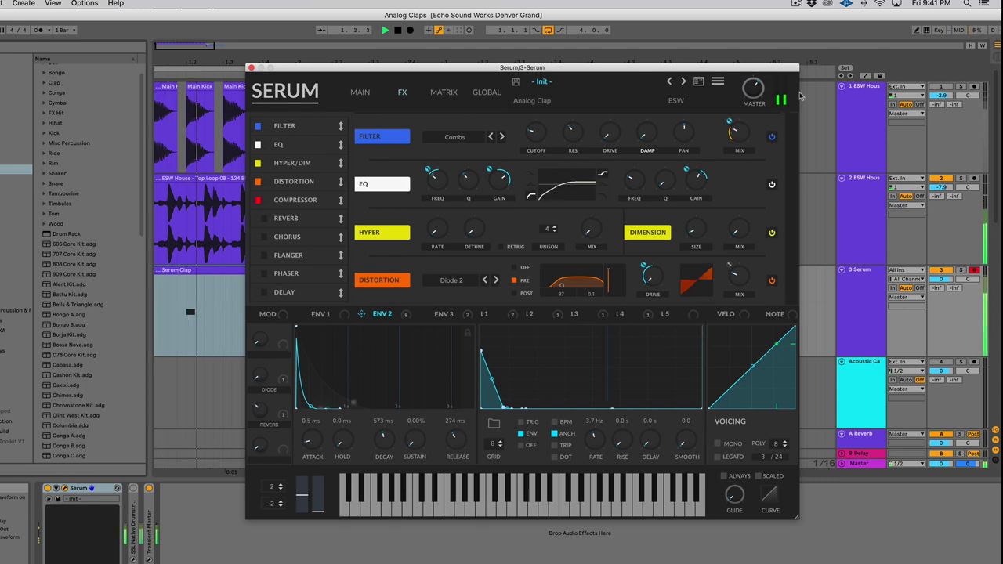
mouse_move(760, 92)
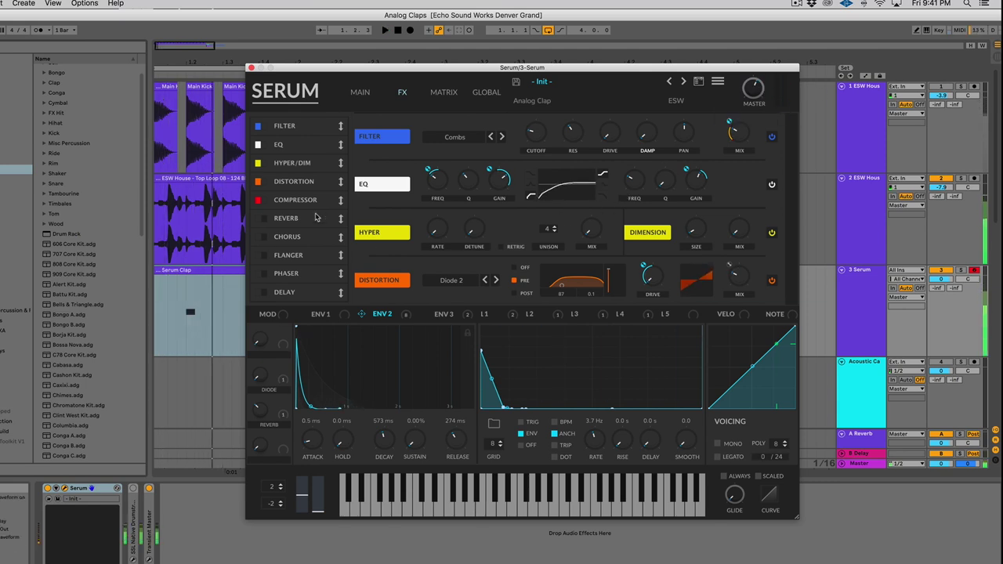
Step: Audition the clap with the distortion, EQ and filter effects switched off, and switch them all back on
click(258, 182)
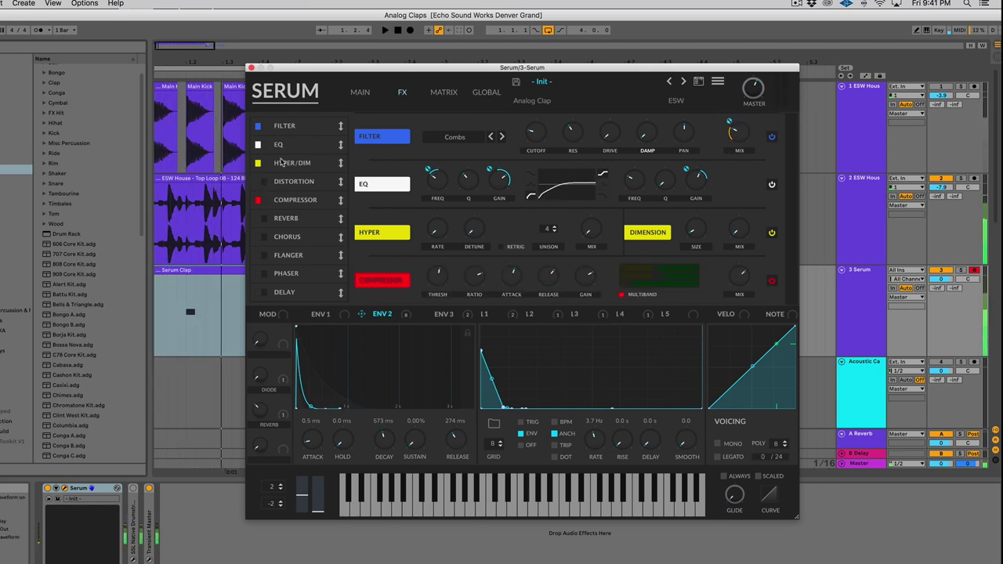
click(258, 145)
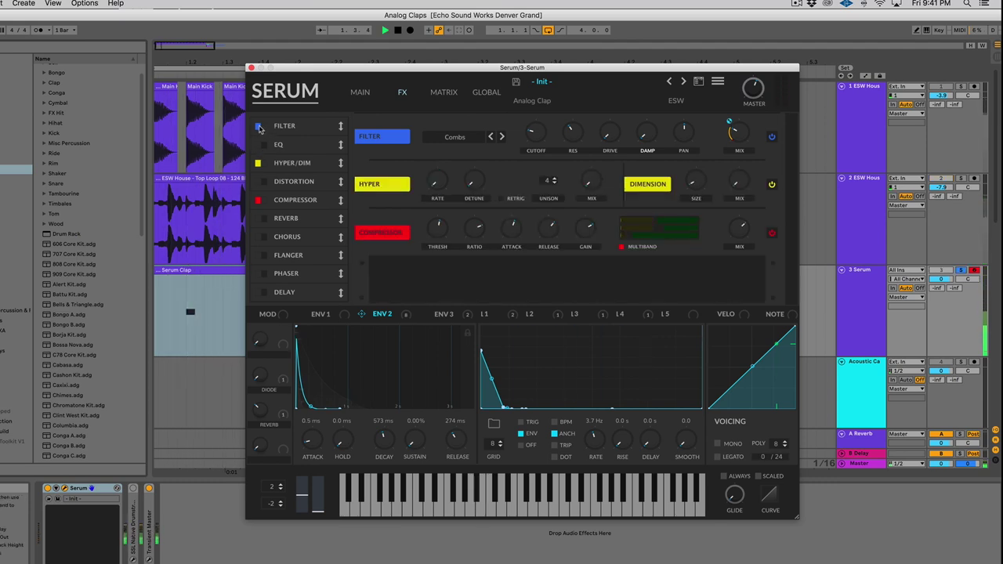
click(258, 126)
click(259, 127)
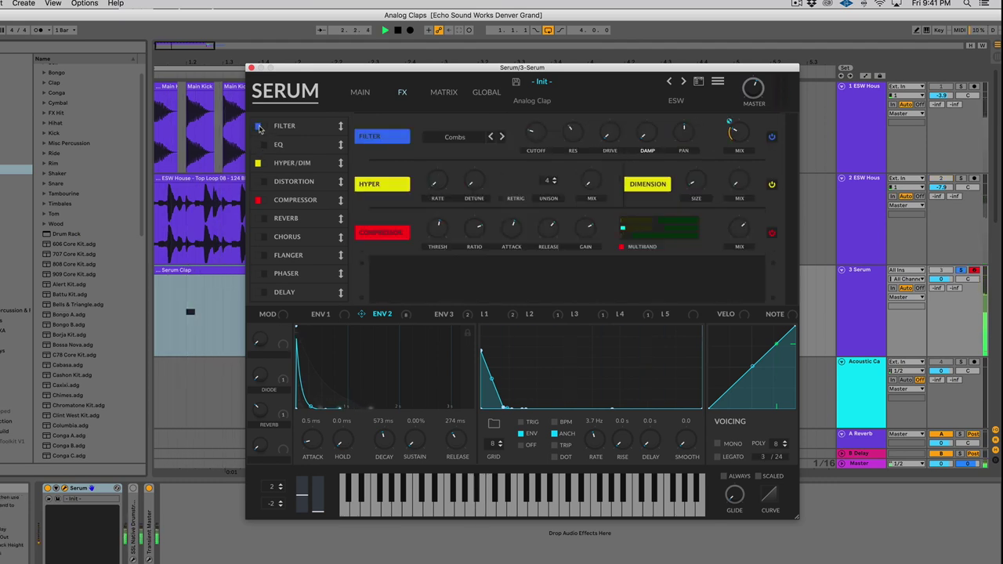
click(257, 181)
click(259, 145)
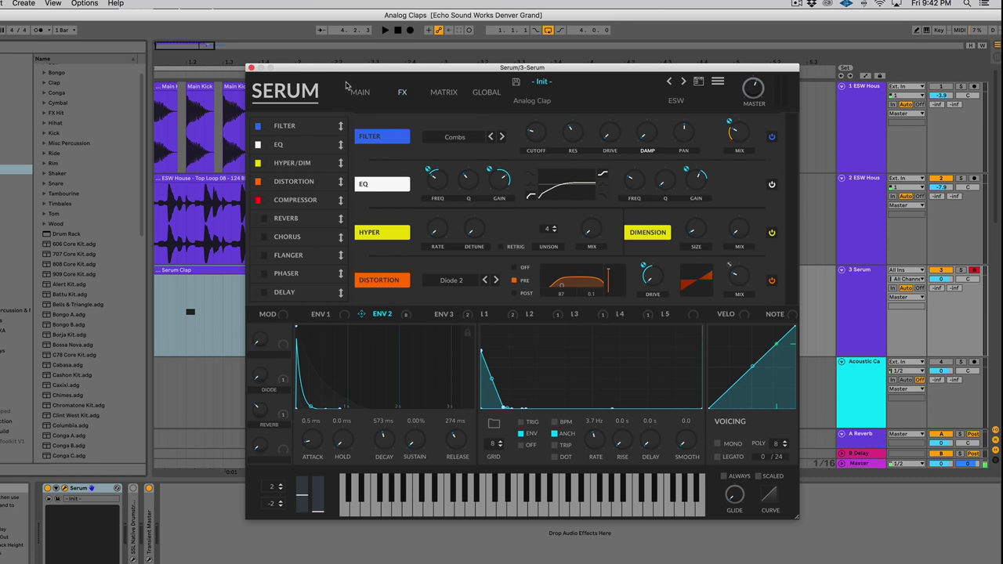
Step: Try the Band 12 type on the main view's filter, adjusting its cutoff while playing the clap
click(357, 94)
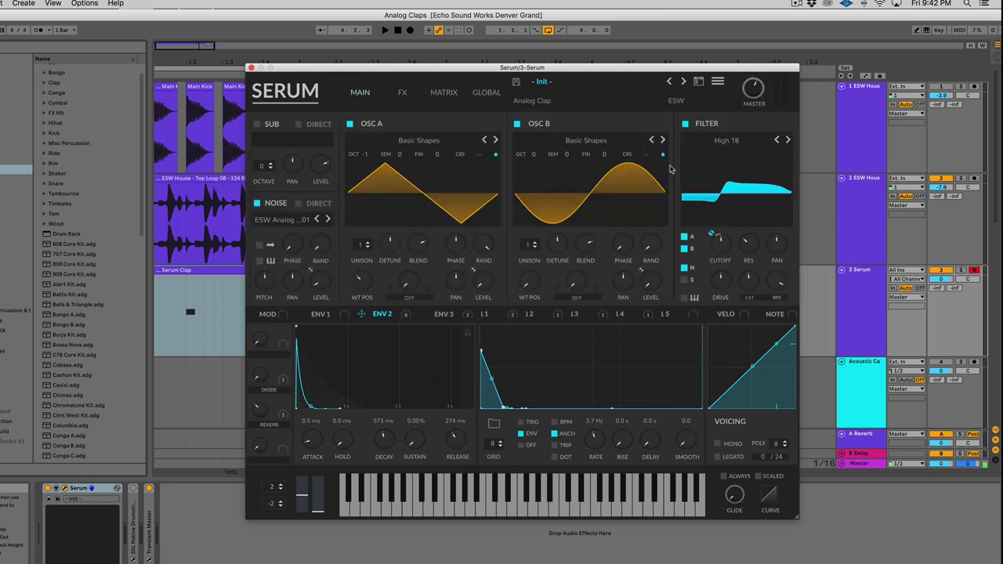
click(736, 142)
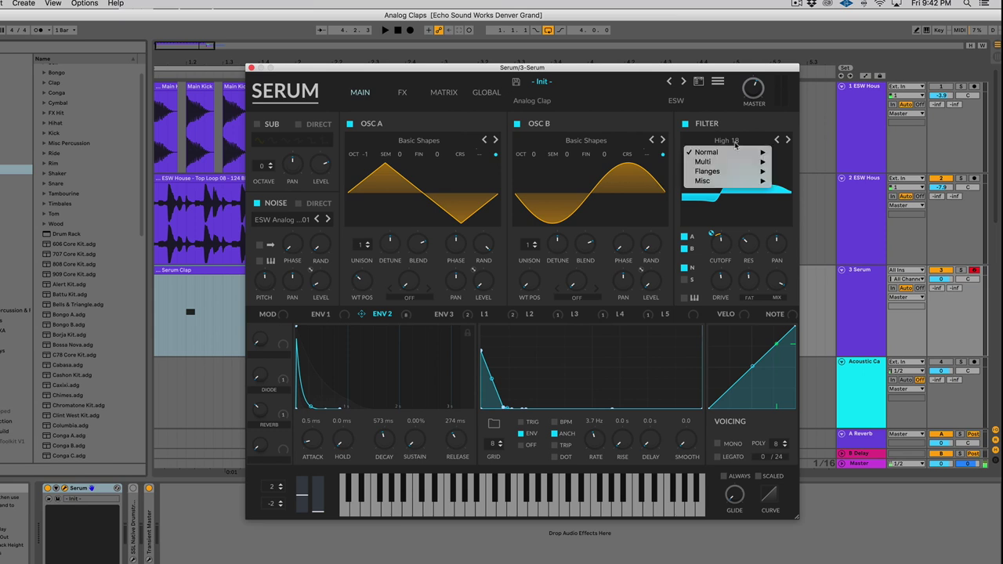
mouse_move(737, 157)
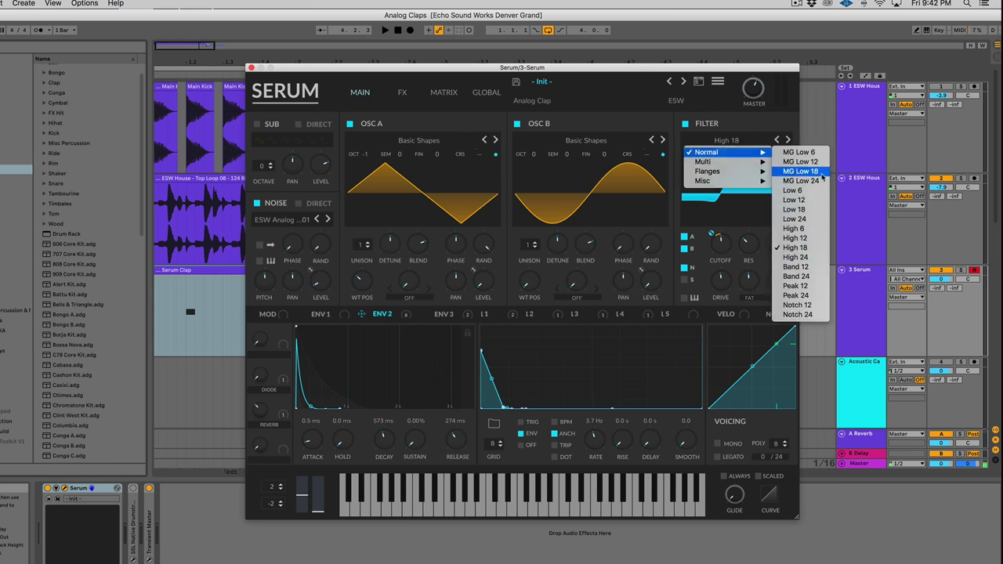
key(Return)
drag(721, 243, 723, 233)
key(space)
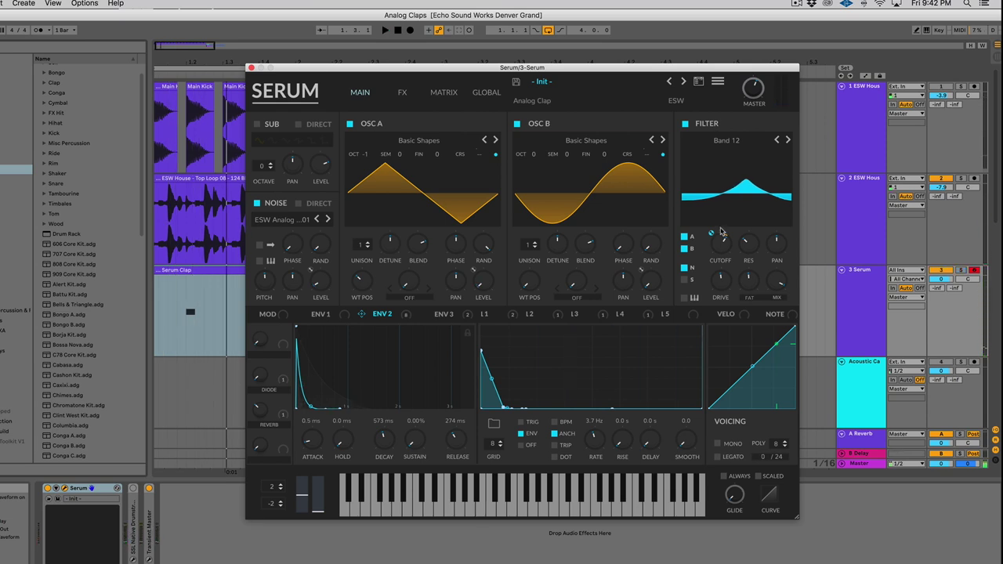
Step: Display LFO 1's shape, which modulates the noise level
click(497, 314)
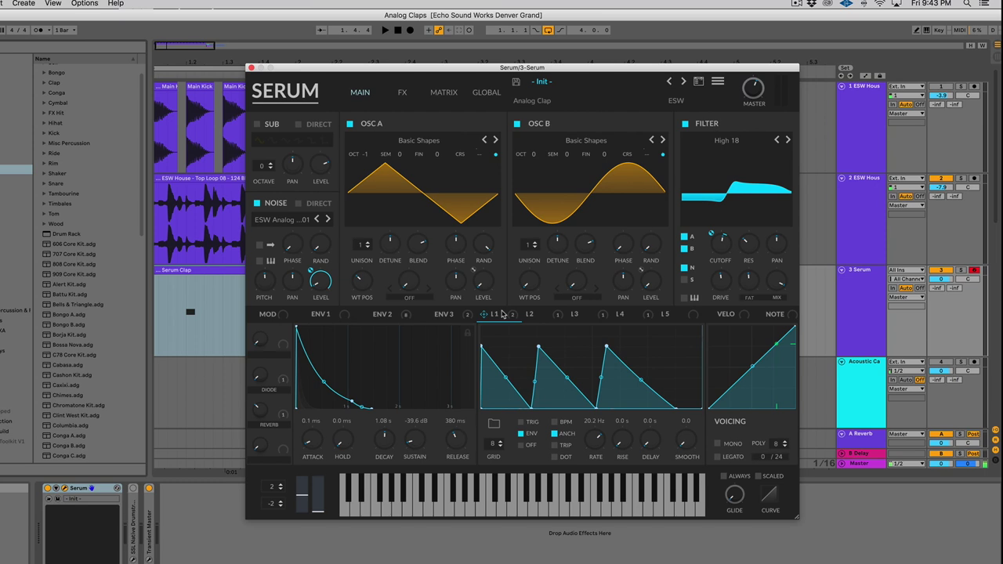